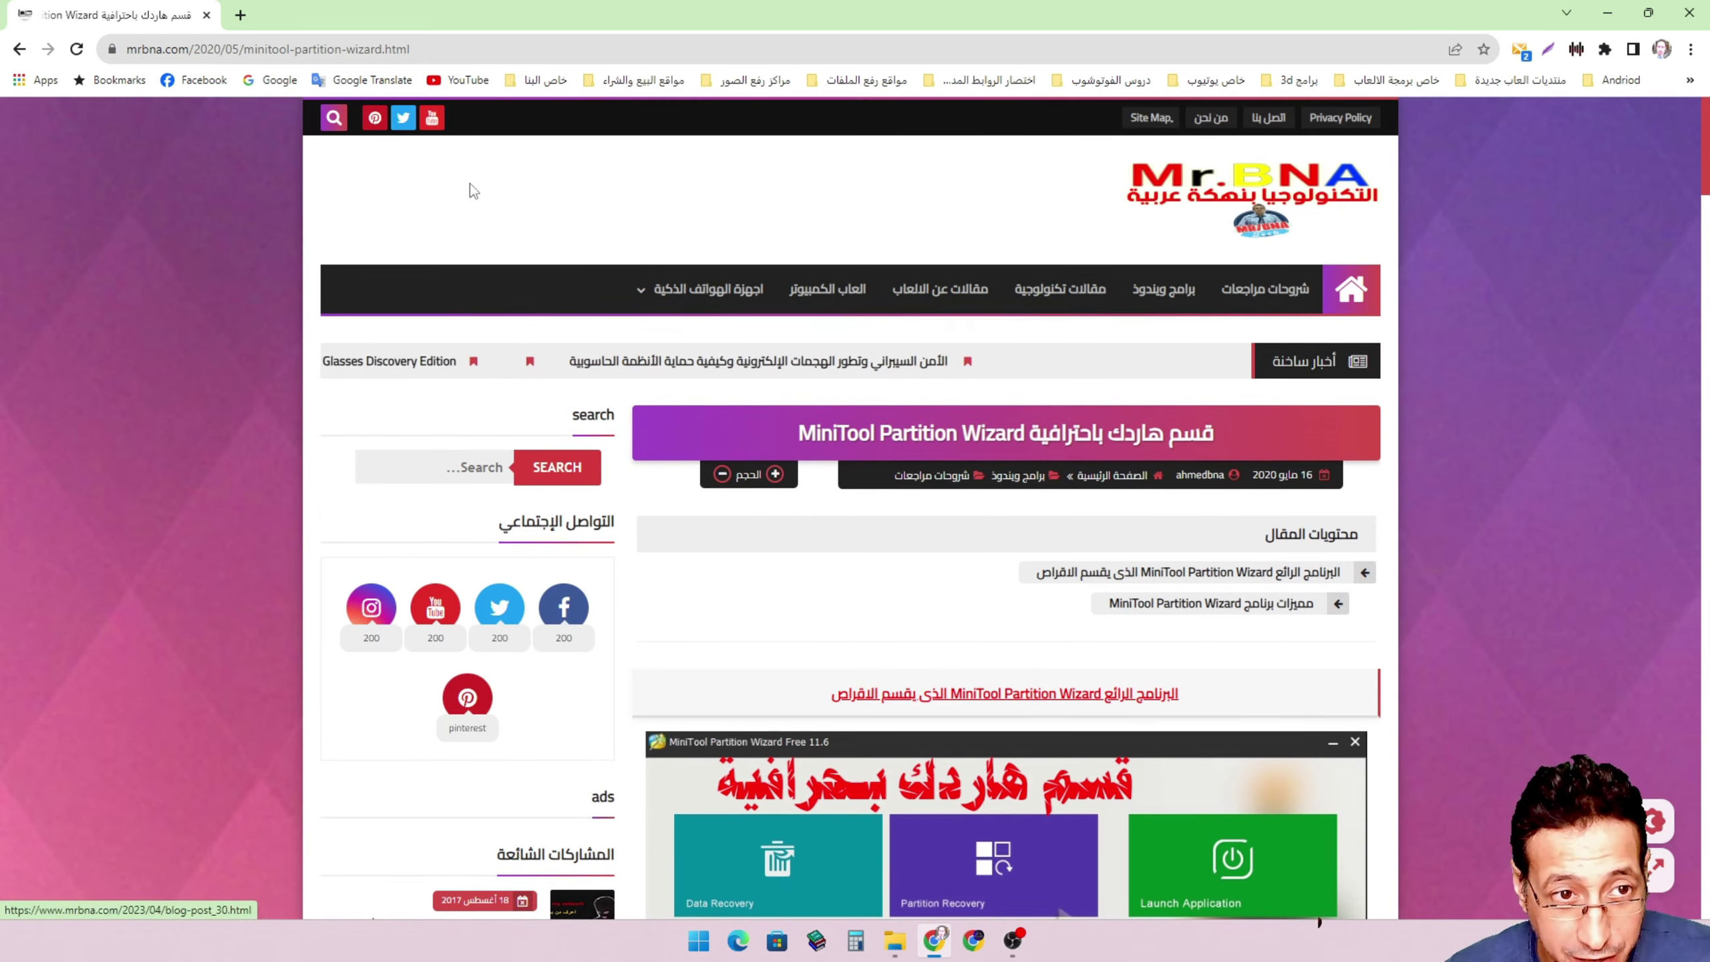
Step: Search the web for rufus in a new tab, examine the latest releases on rufus.ie, and leave the browser
left_click(240, 14)
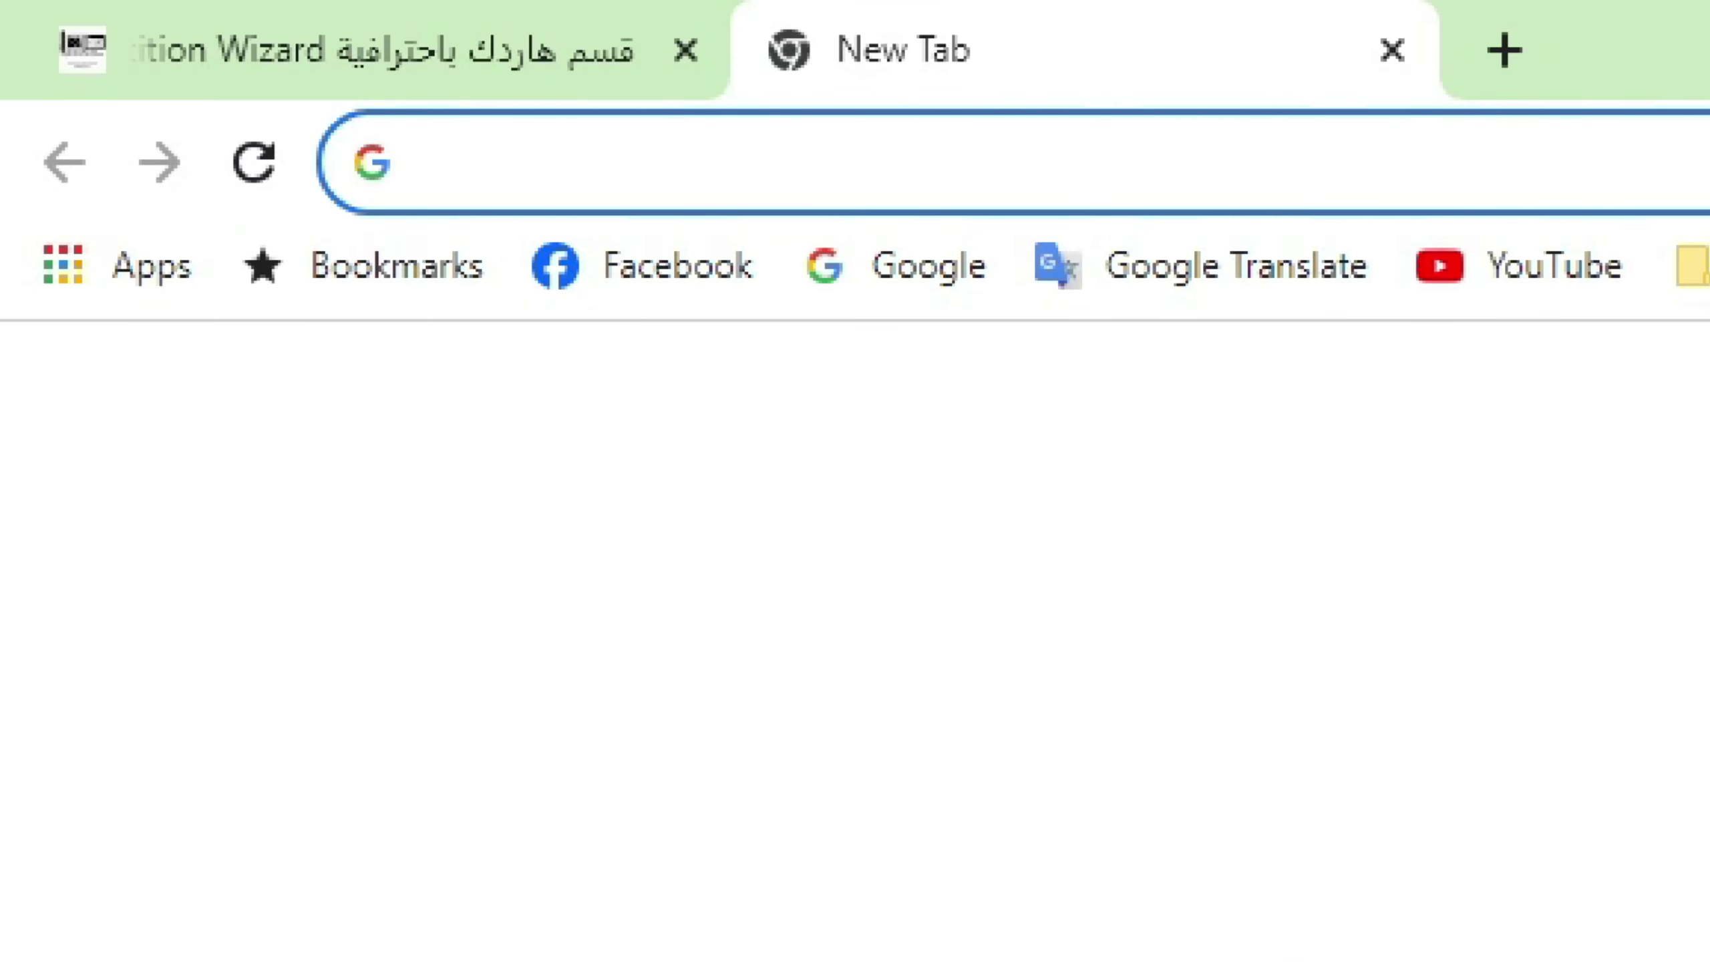
type("rufus")
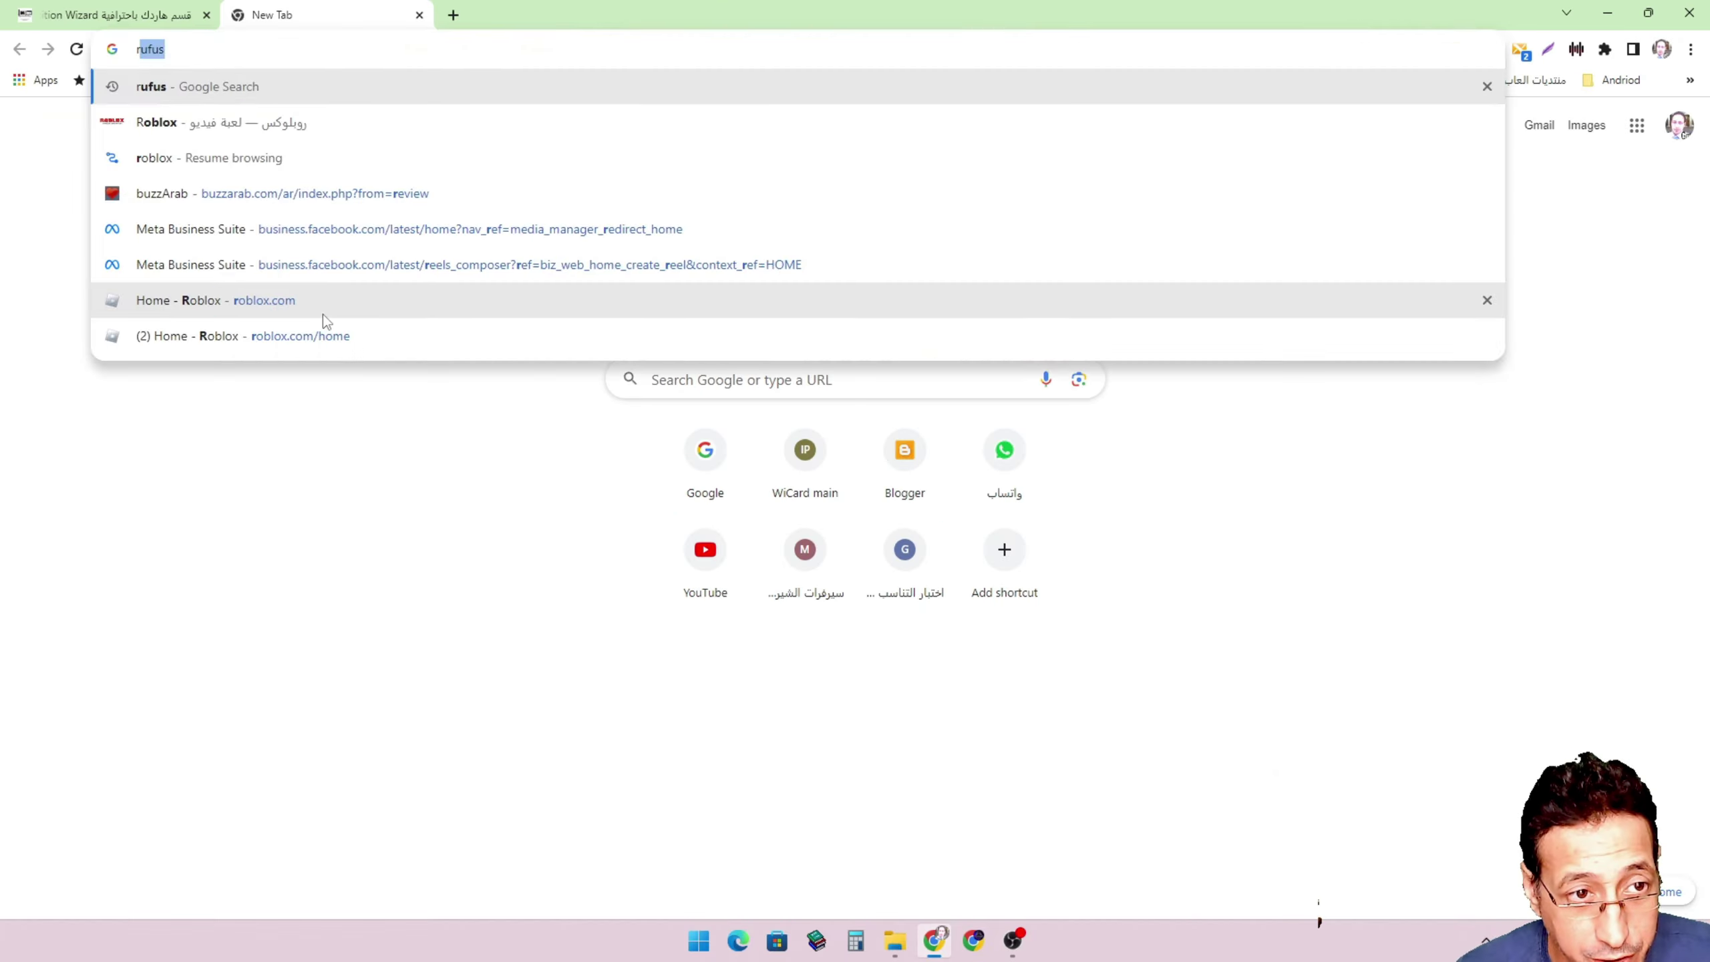
key("Return")
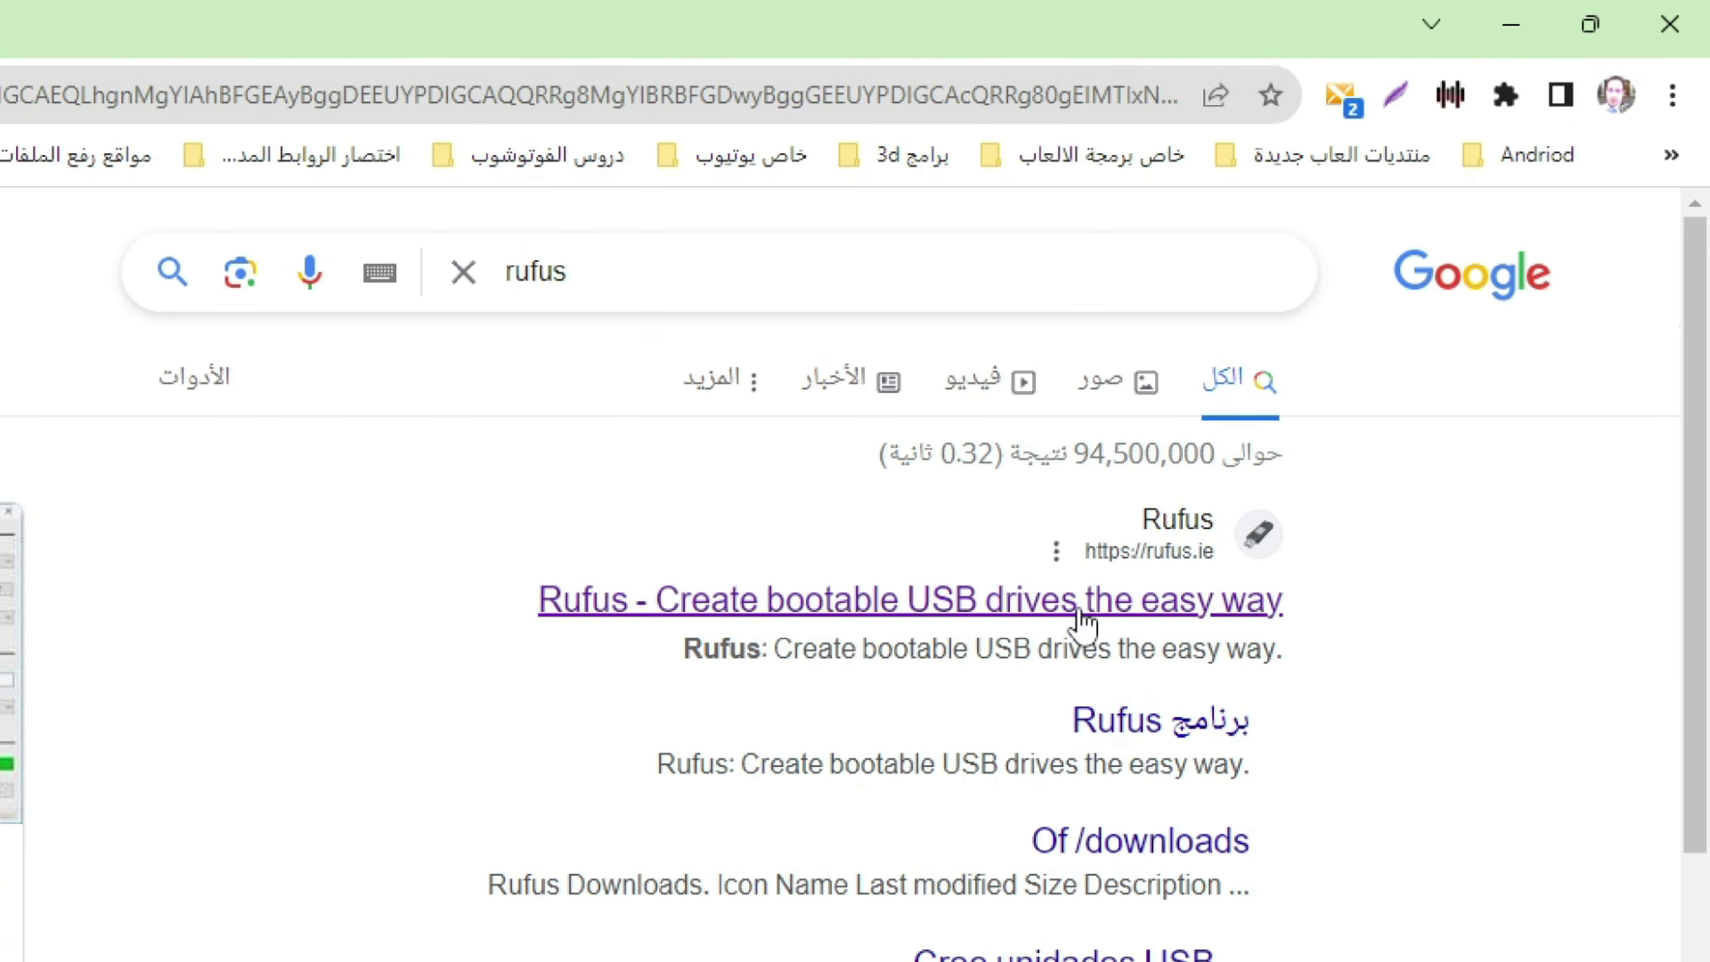
left_click(1078, 610)
scroll(840, 531, "down", 2)
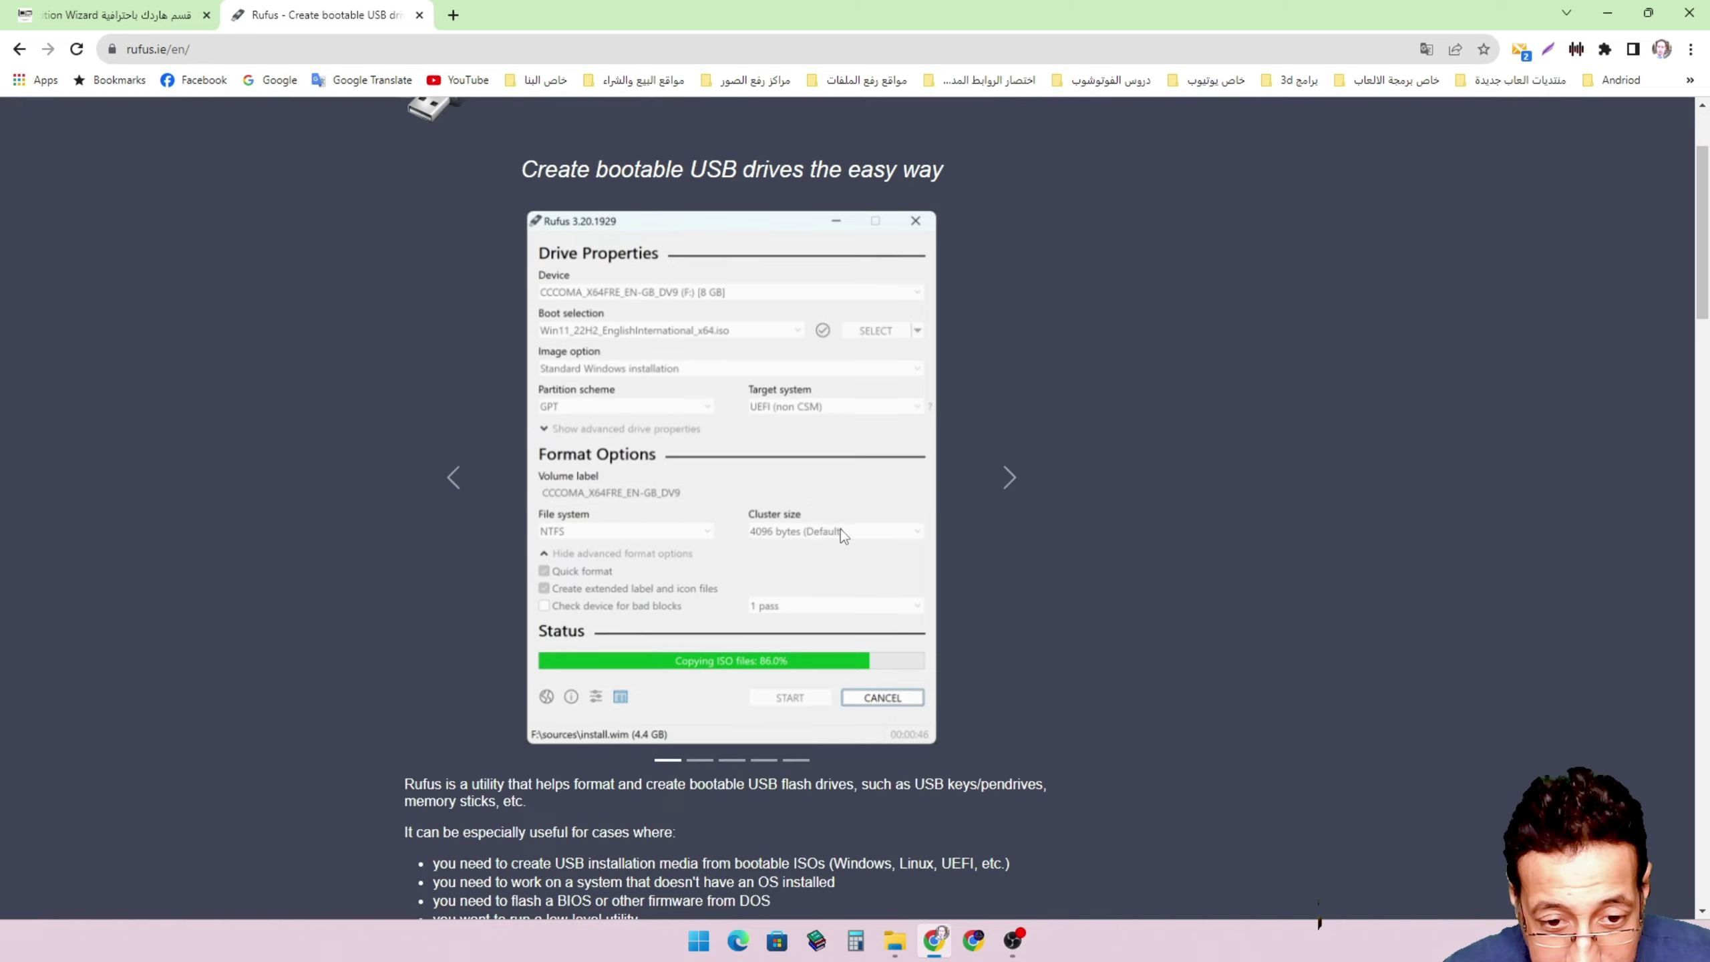
scroll(841, 533, "down", 6)
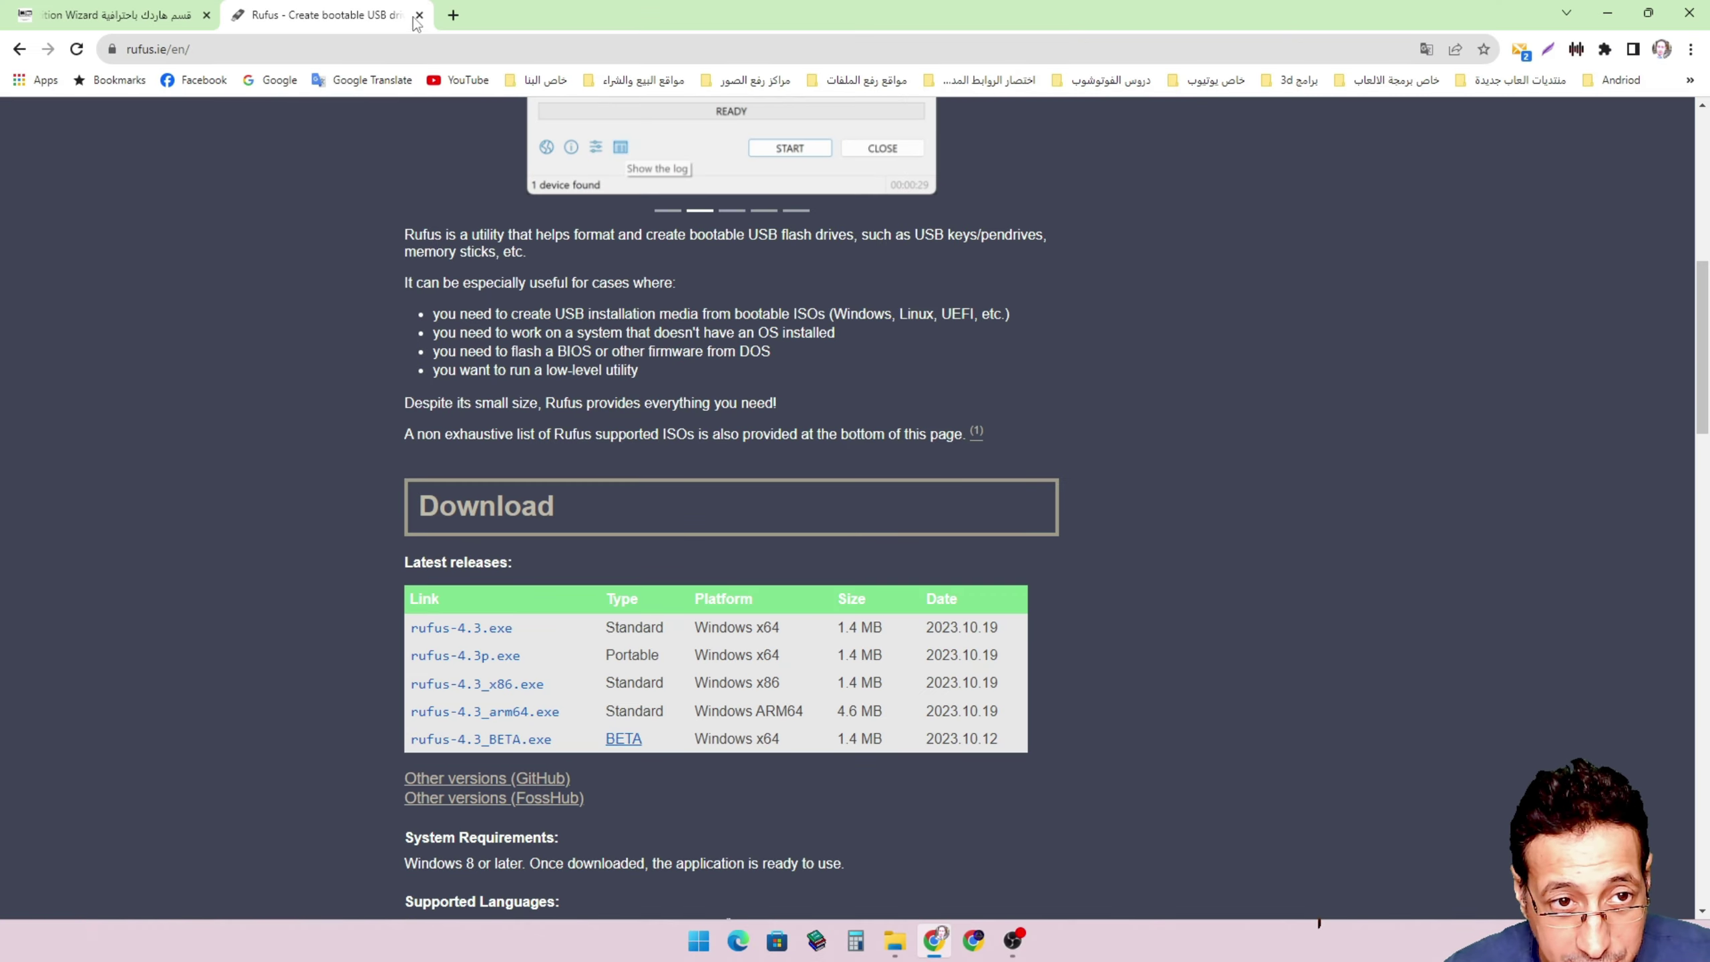
left_click(418, 15)
left_click(946, 945)
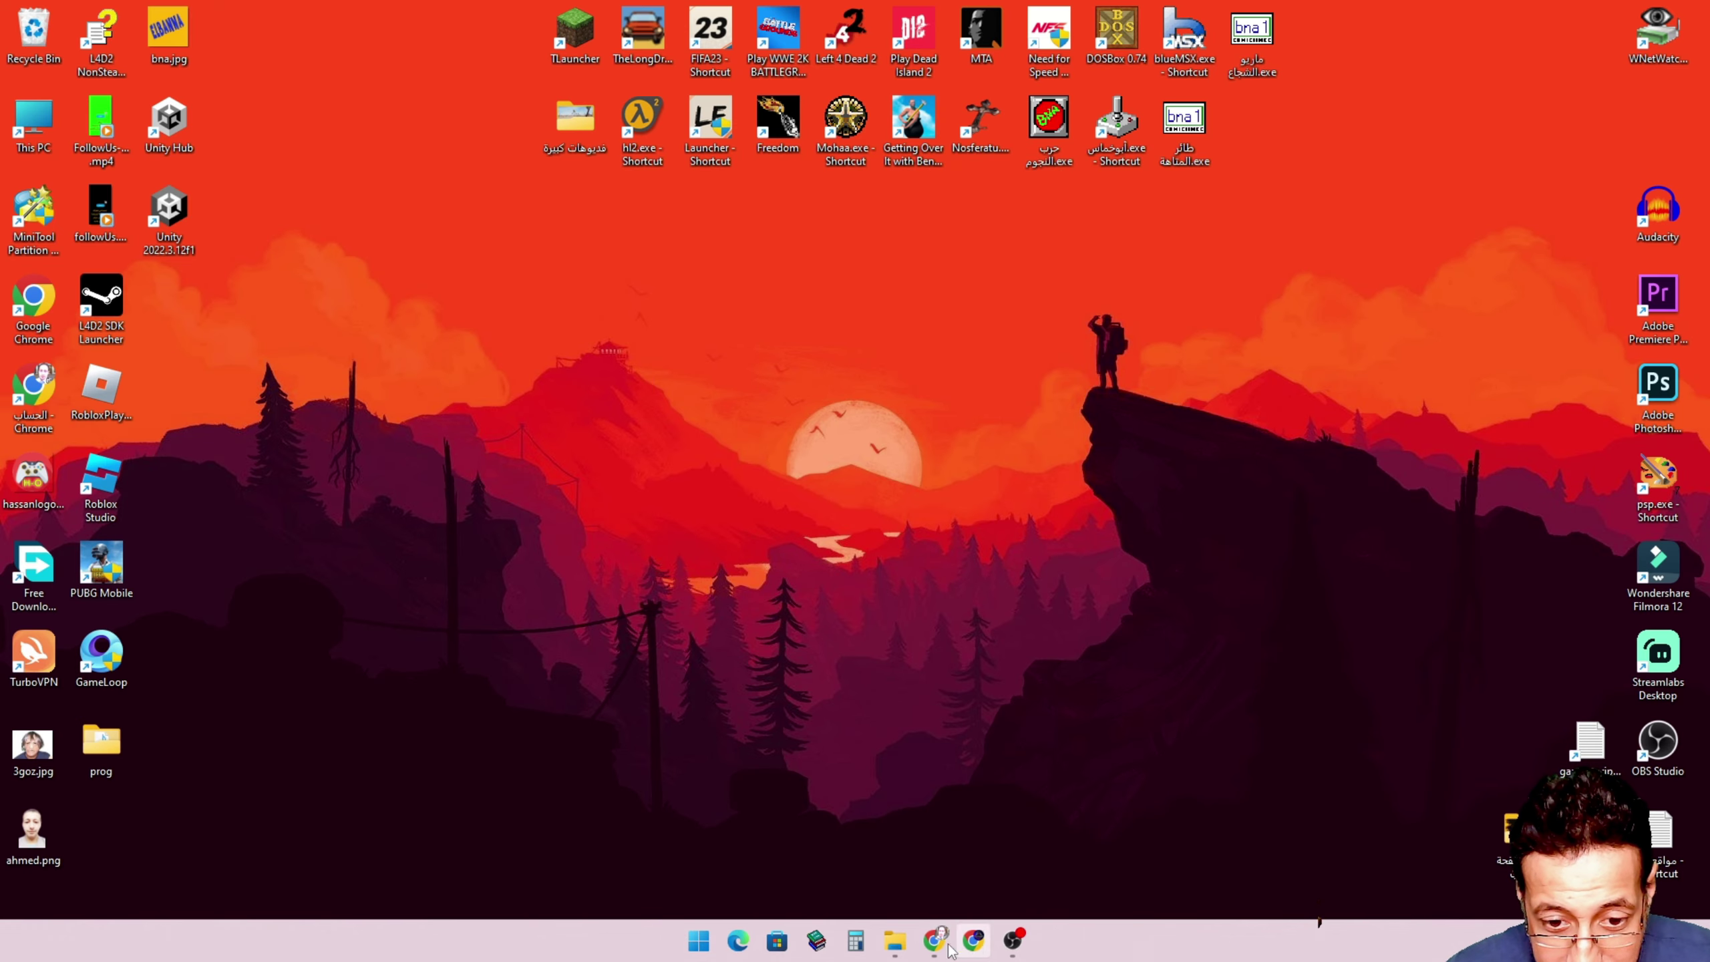
Step: Launch rufus-4.3p.exe from the نسخ ويندوذ folder under Programs on drive G
left_click(894, 941)
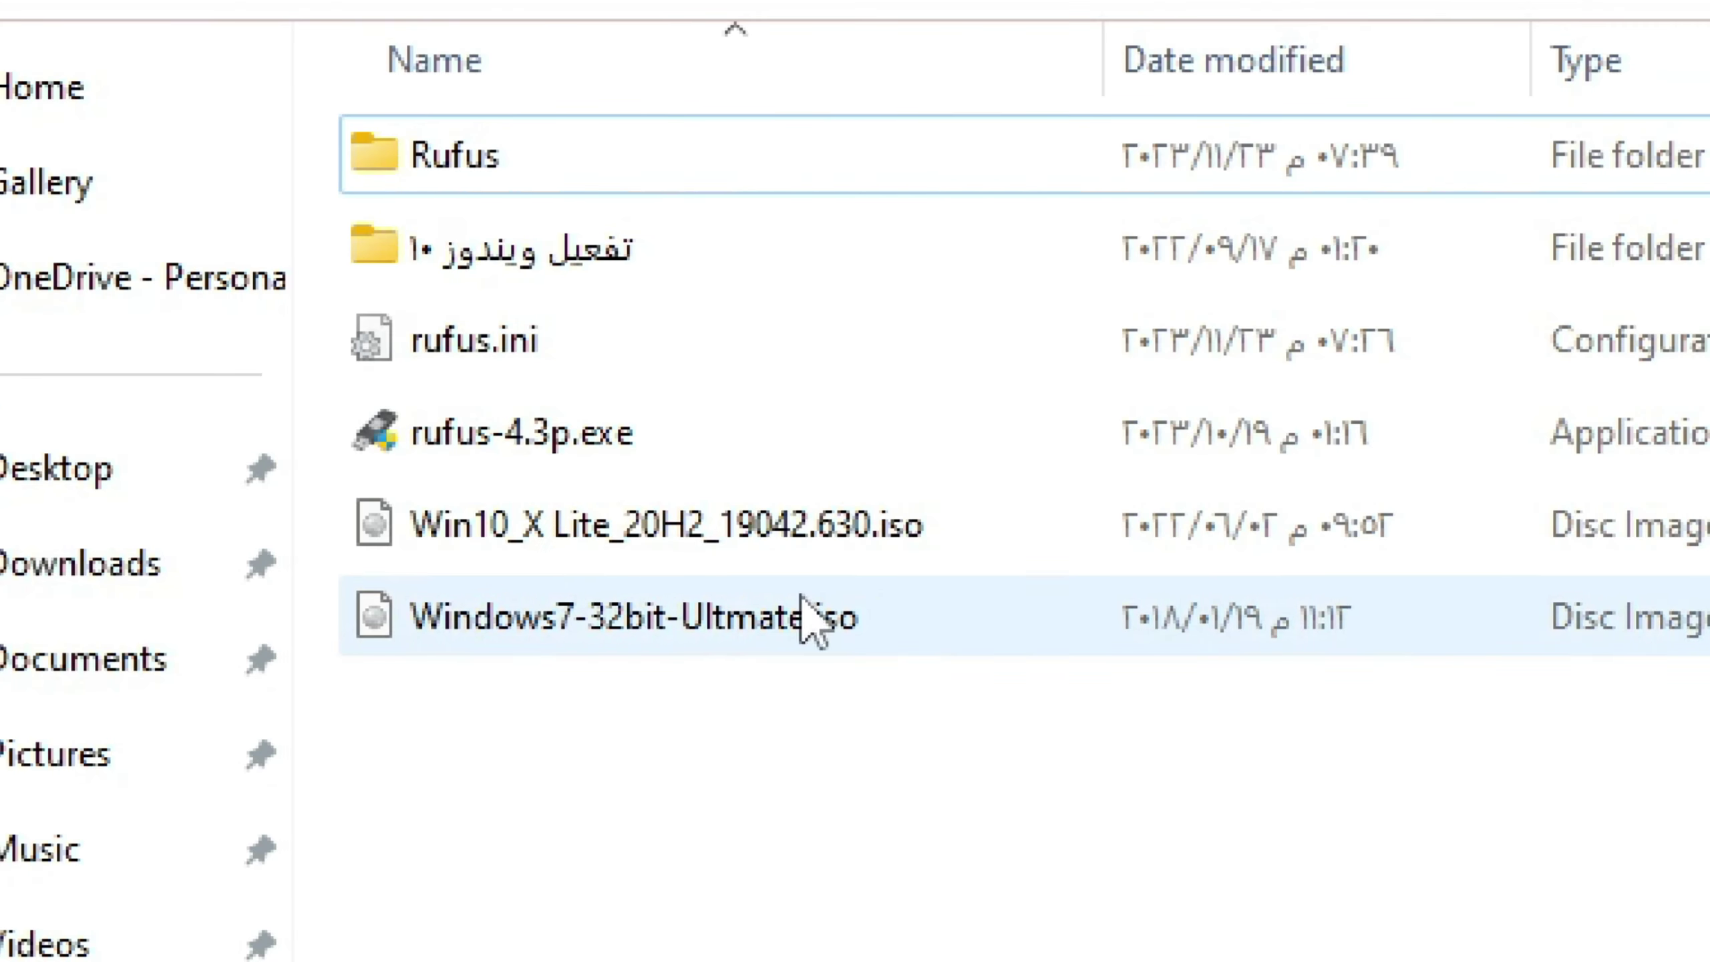
left_click(265, 259)
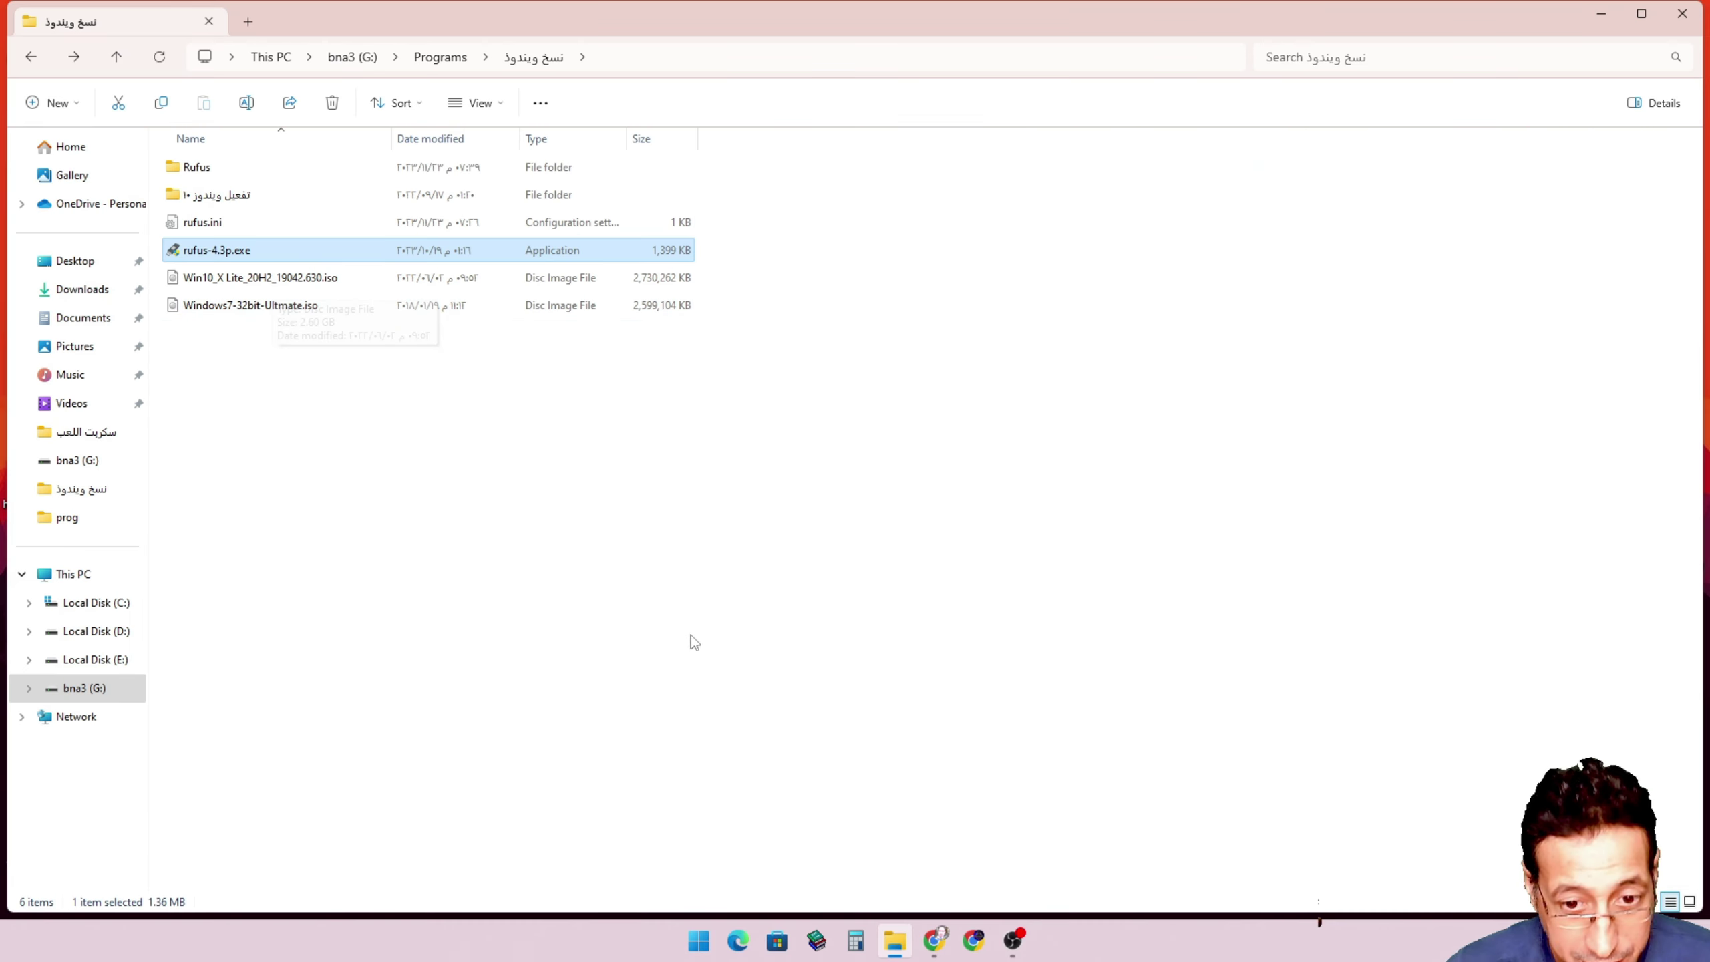
left_click(602, 479)
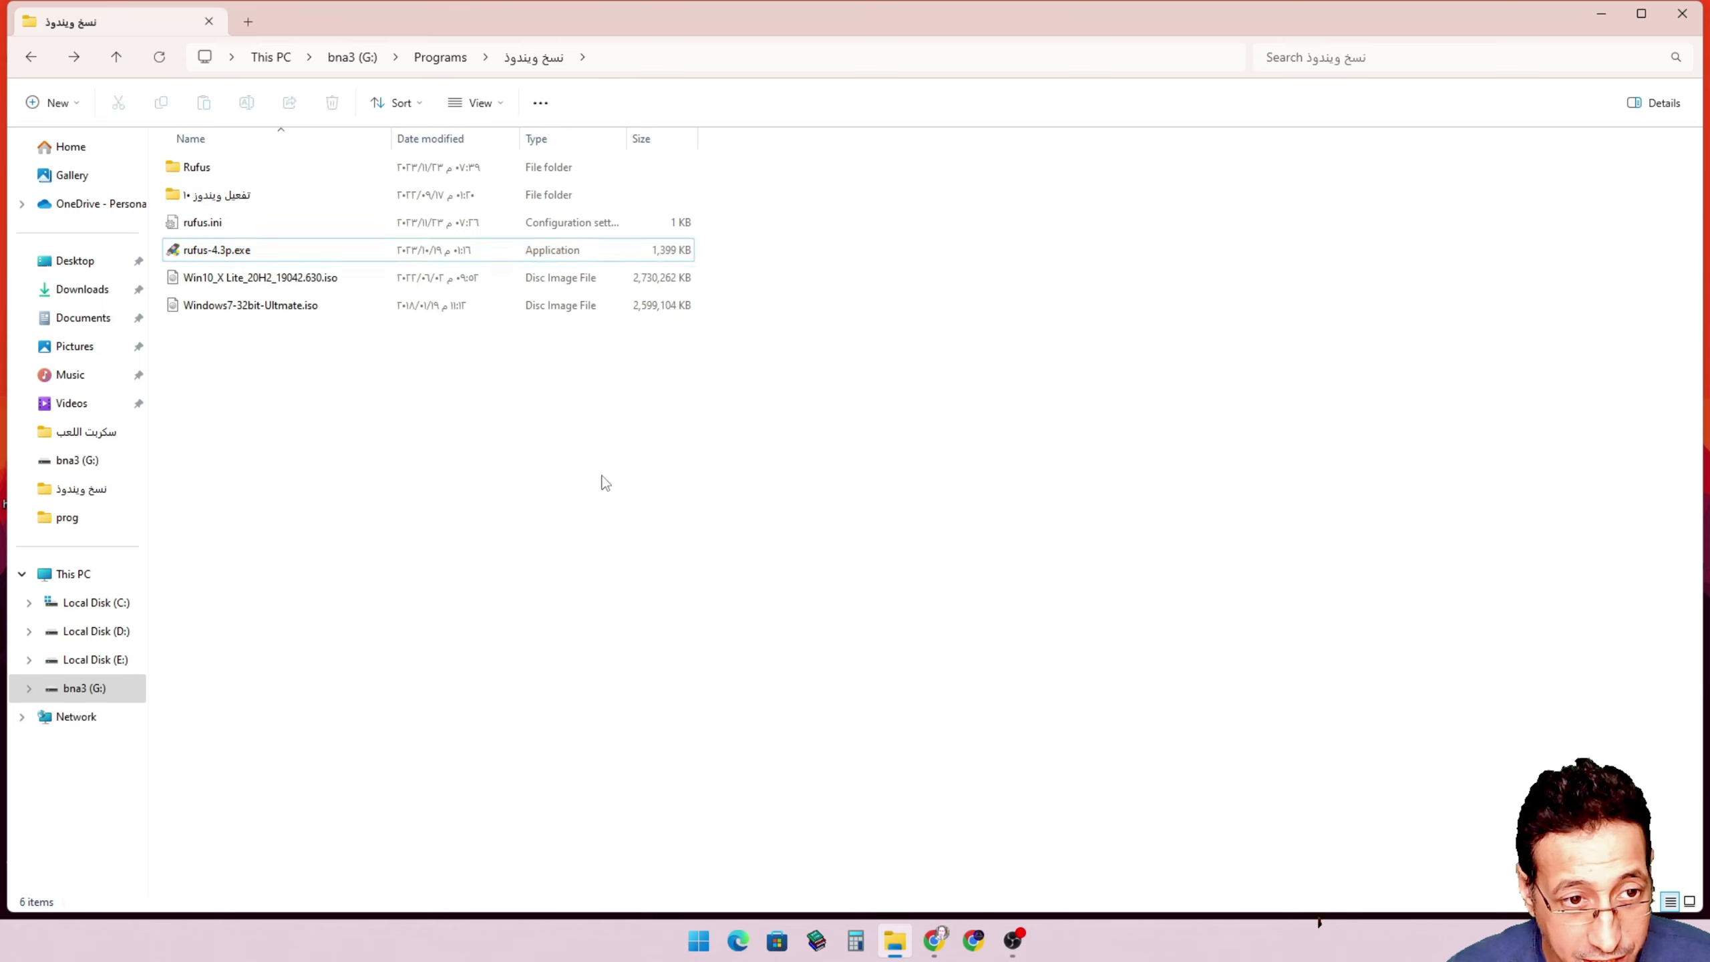
double_click(305, 251)
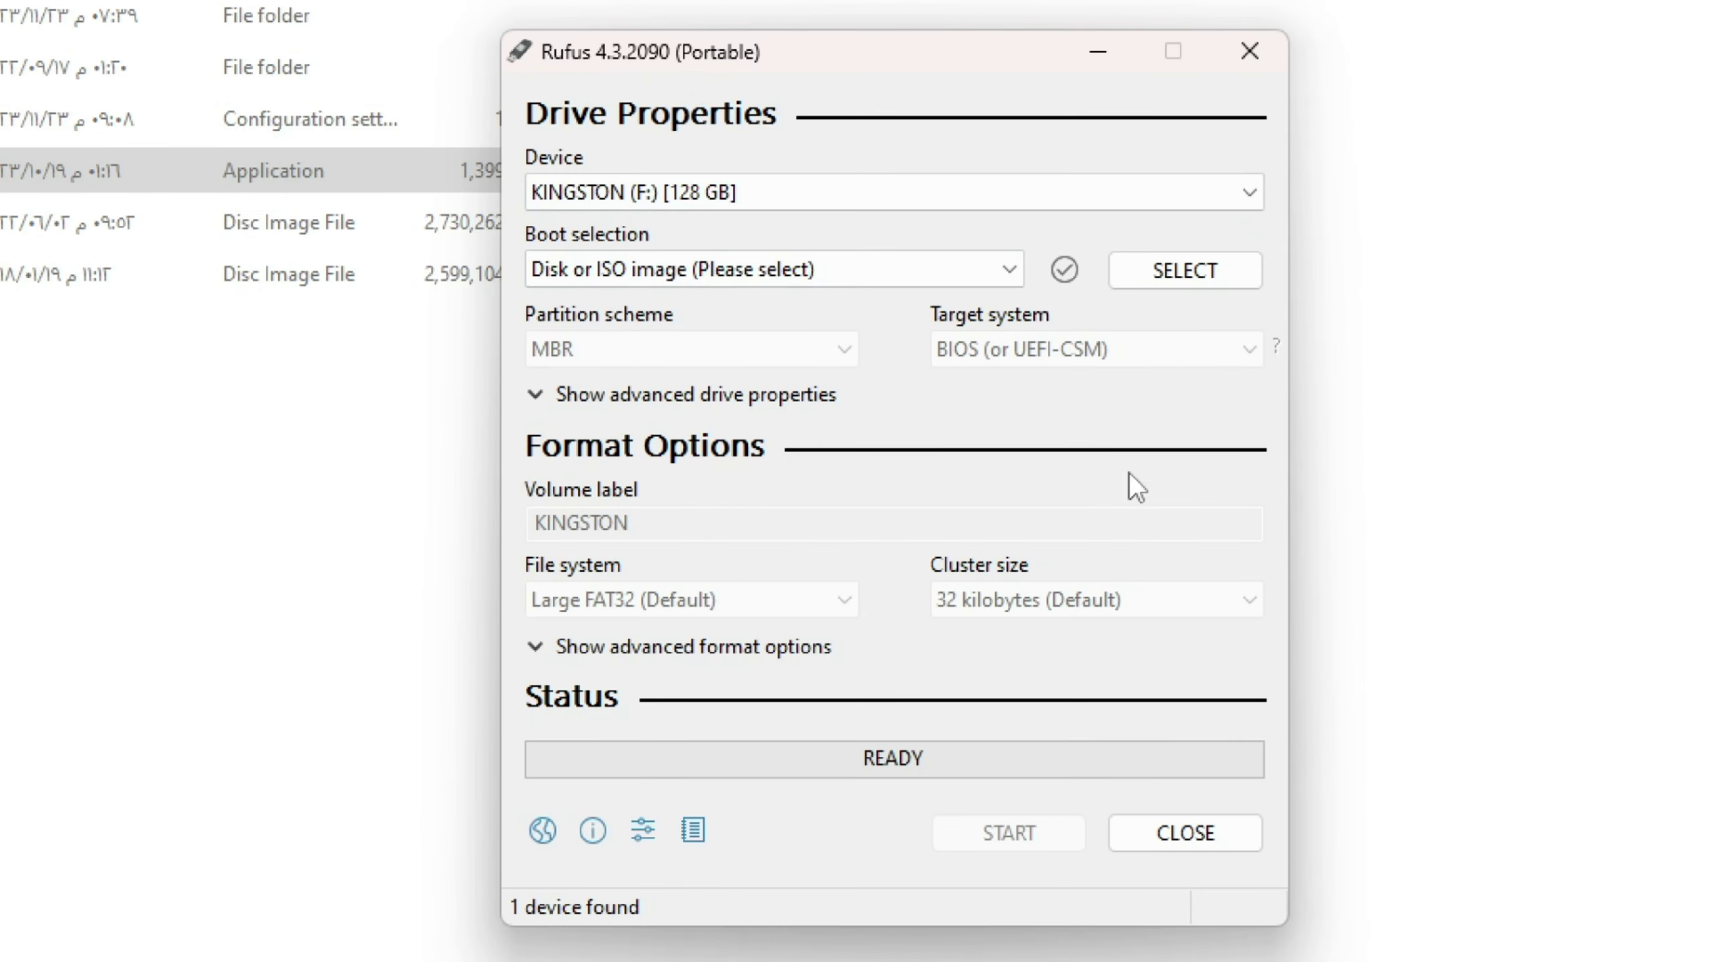
Step: Load Win10_X Lite_20H2_19042.630.iso from drive G as the boot image and review the partition scheme choices
left_click(1194, 281)
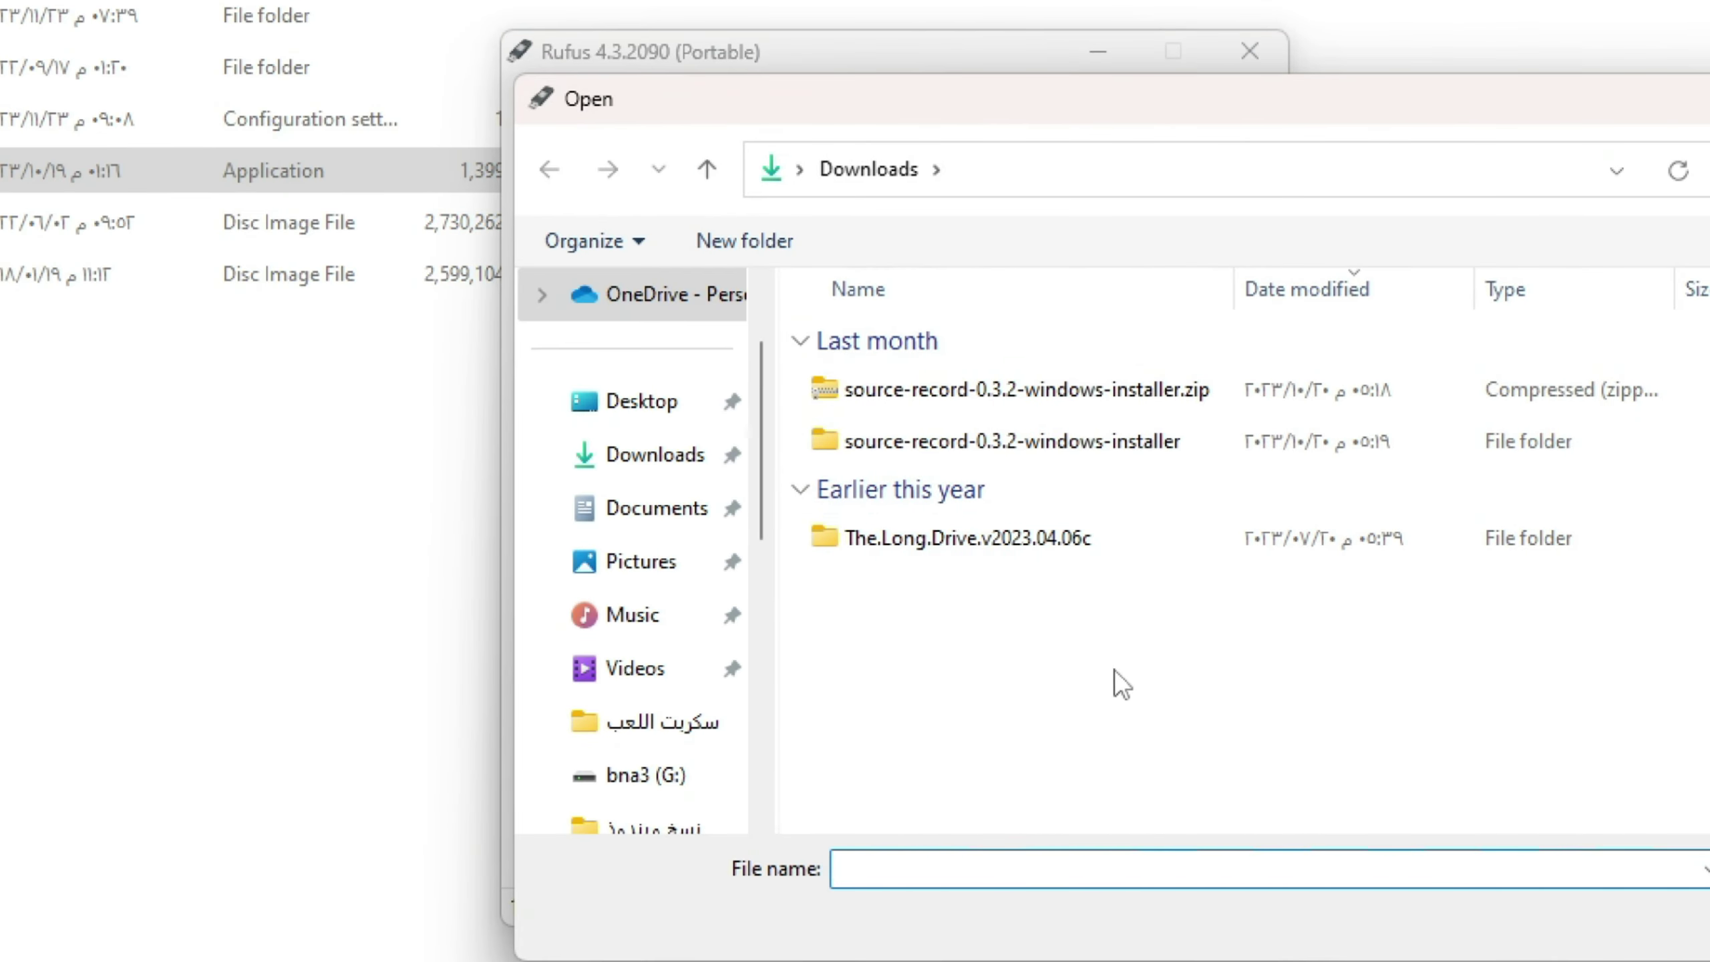
scroll(690, 556, "down", 5)
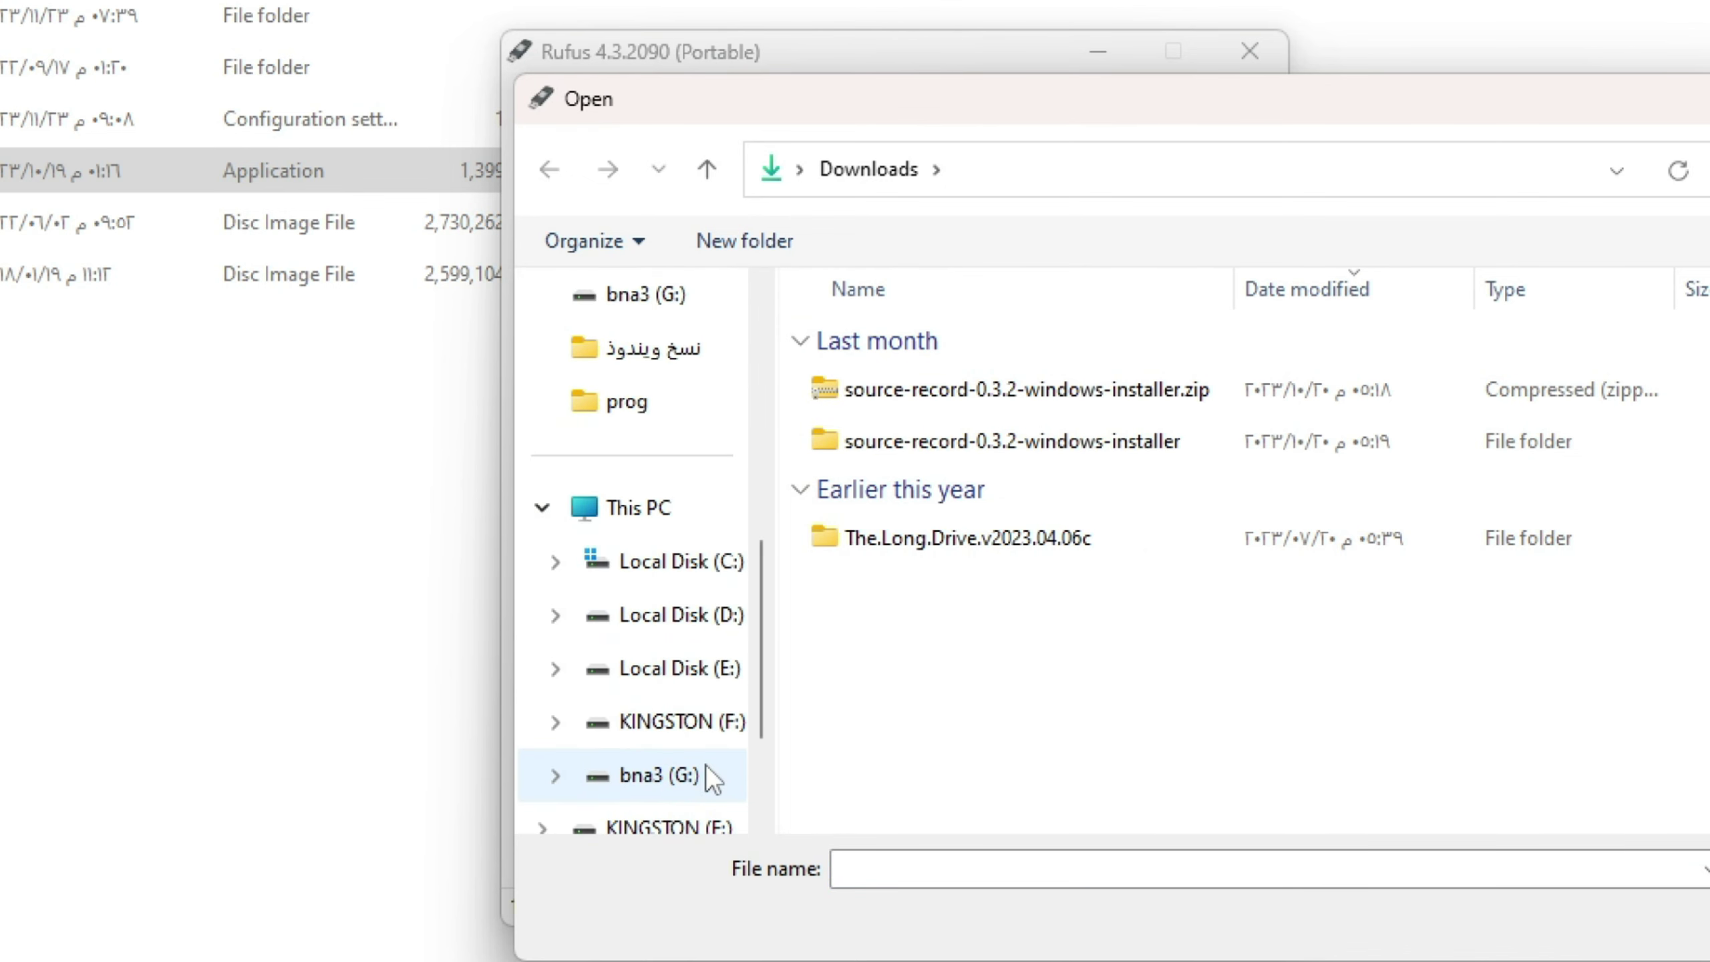
scroll(706, 765, "down", 1)
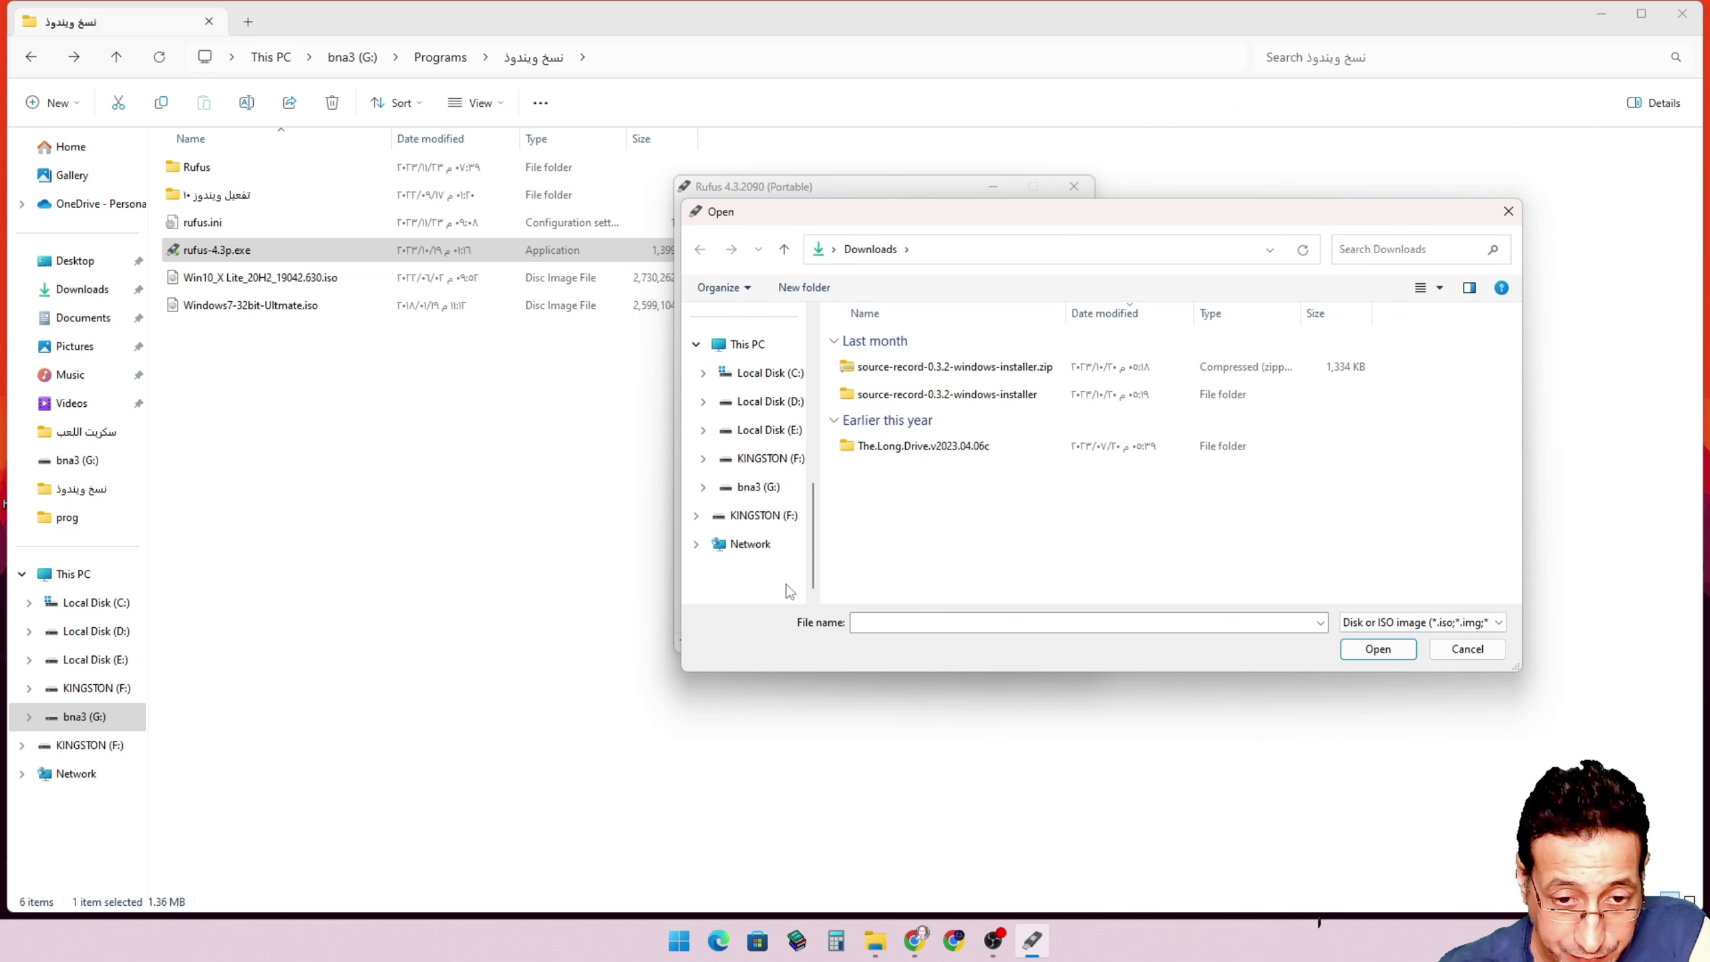
left_click(758, 486)
left_click(913, 398)
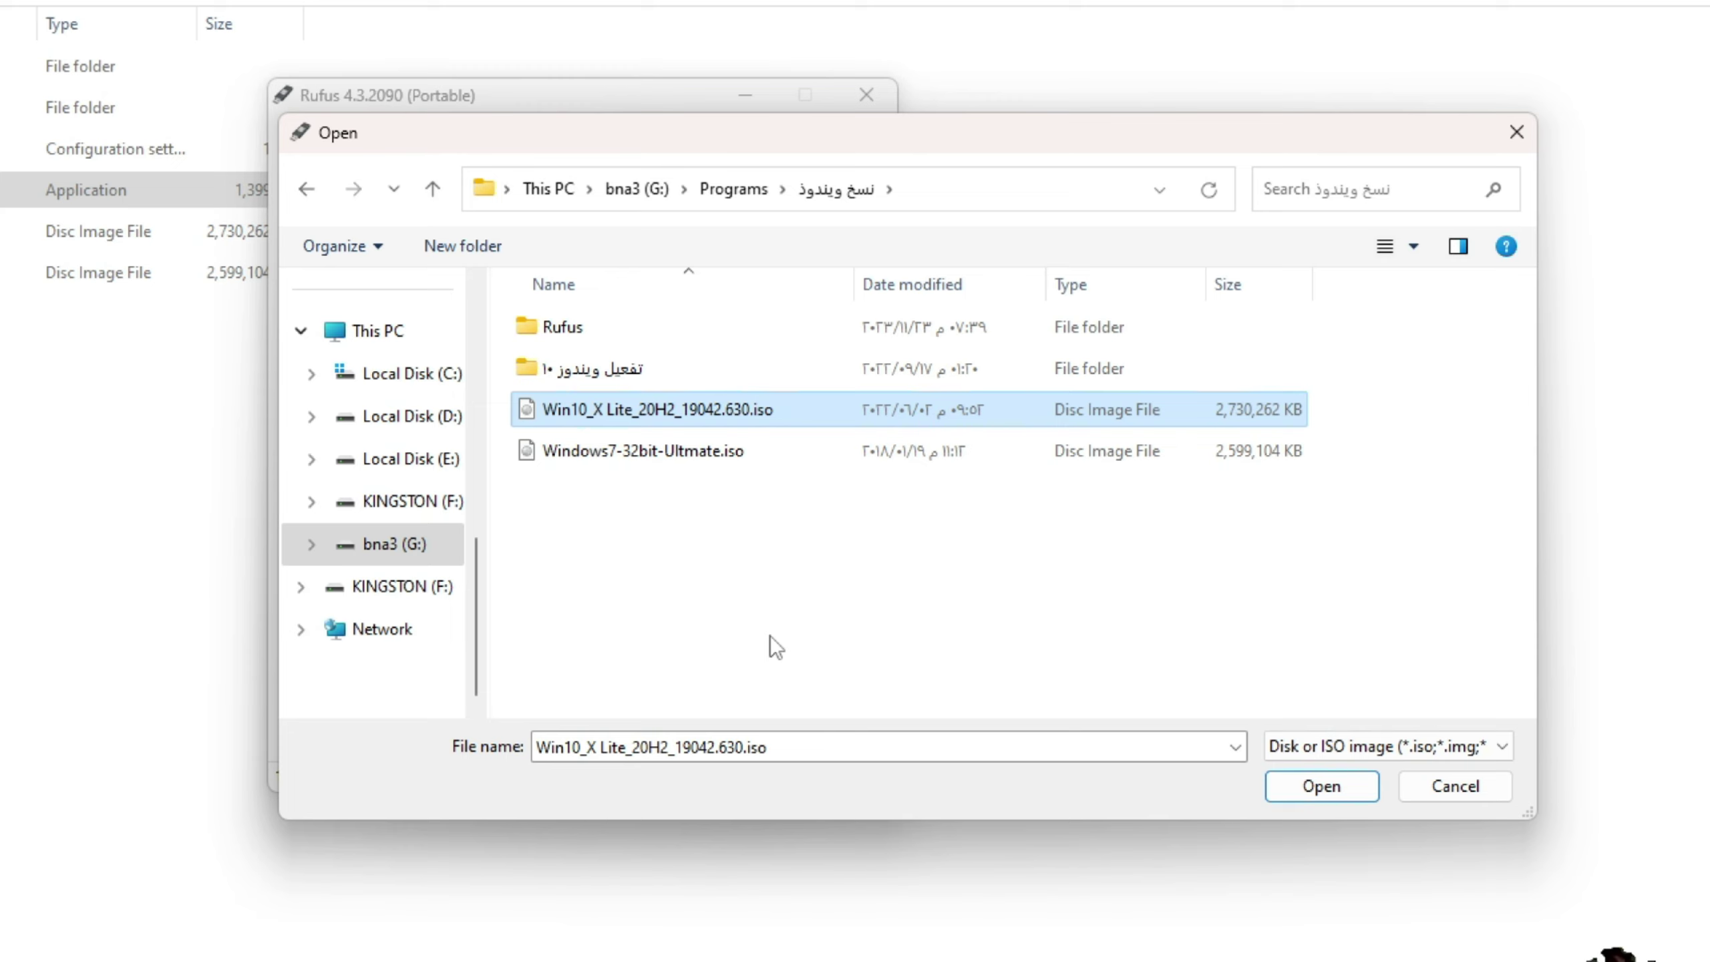
key("Return")
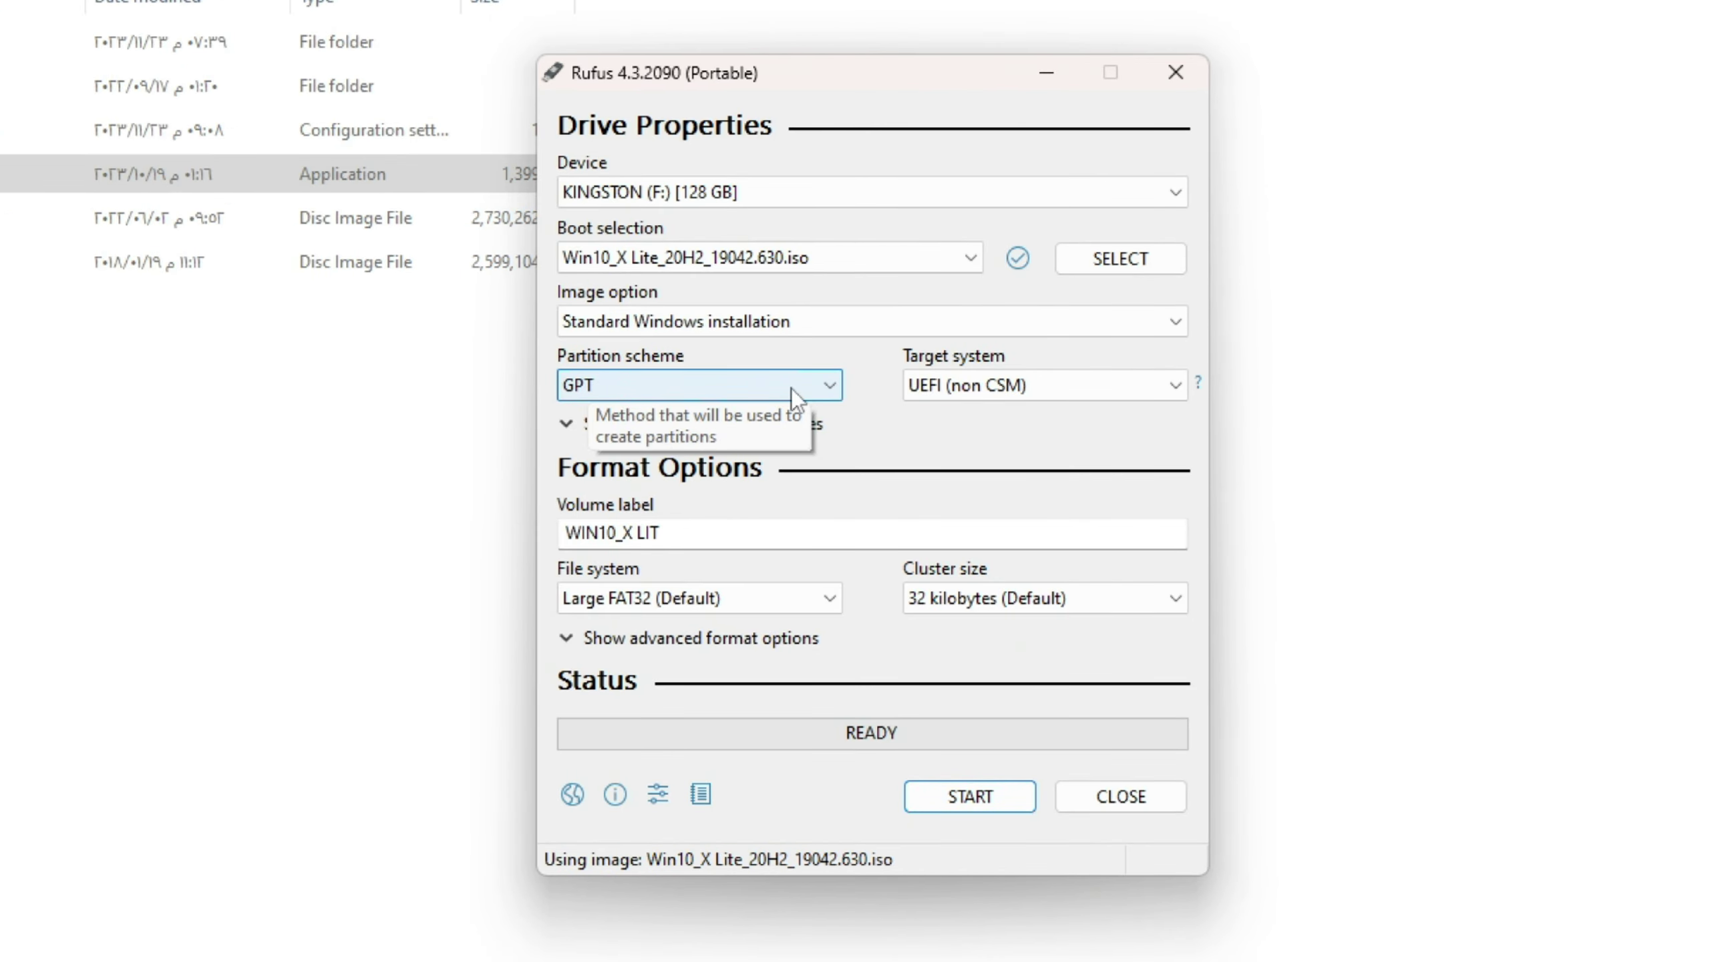
left_click(793, 389)
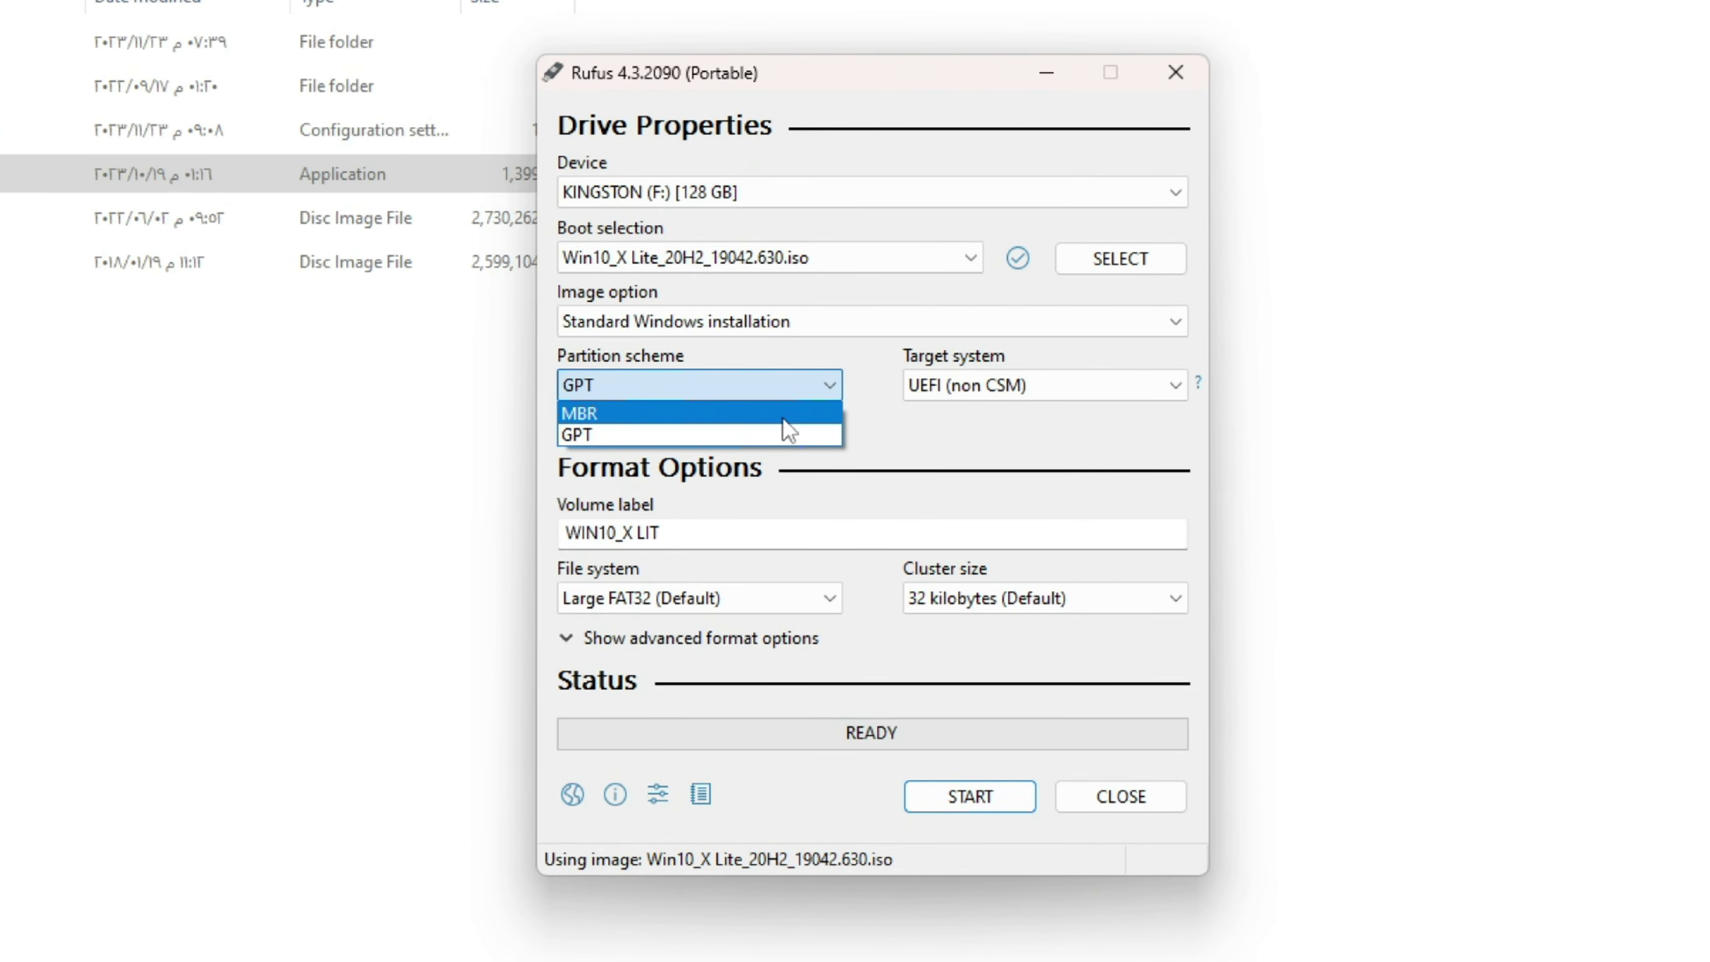
left_click(987, 450)
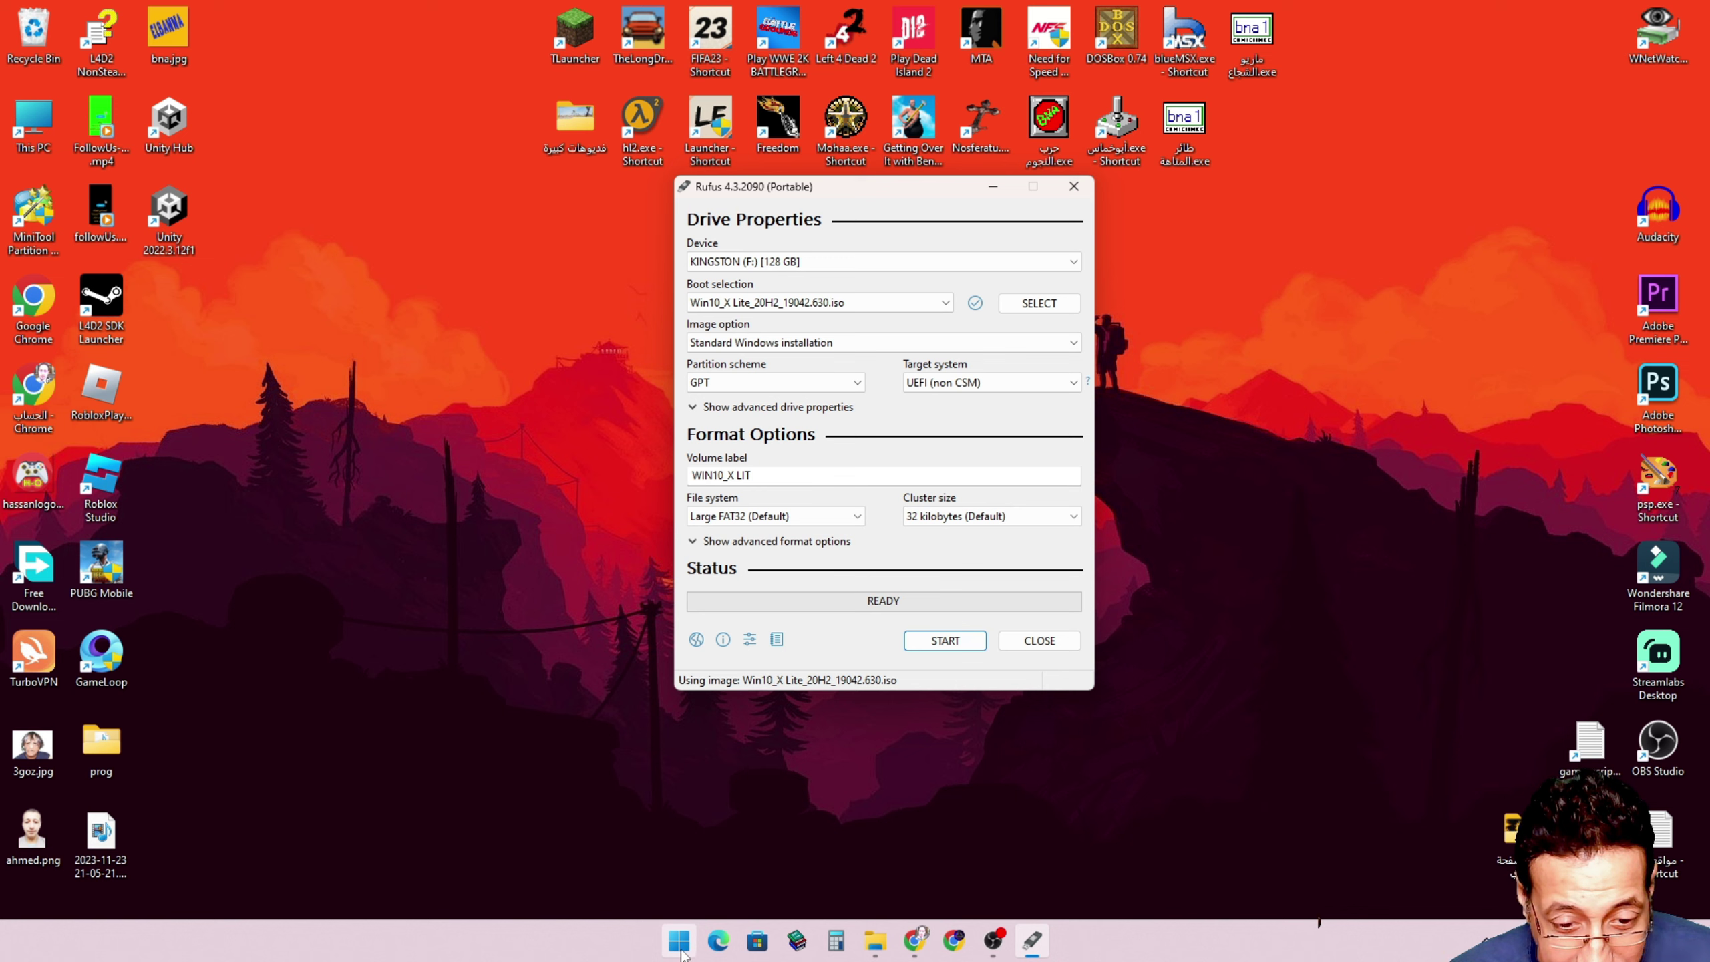
Step: Open This PC and inspect the drives listed there, including the KINGSTON (F:) flash drive
double_click(33, 119)
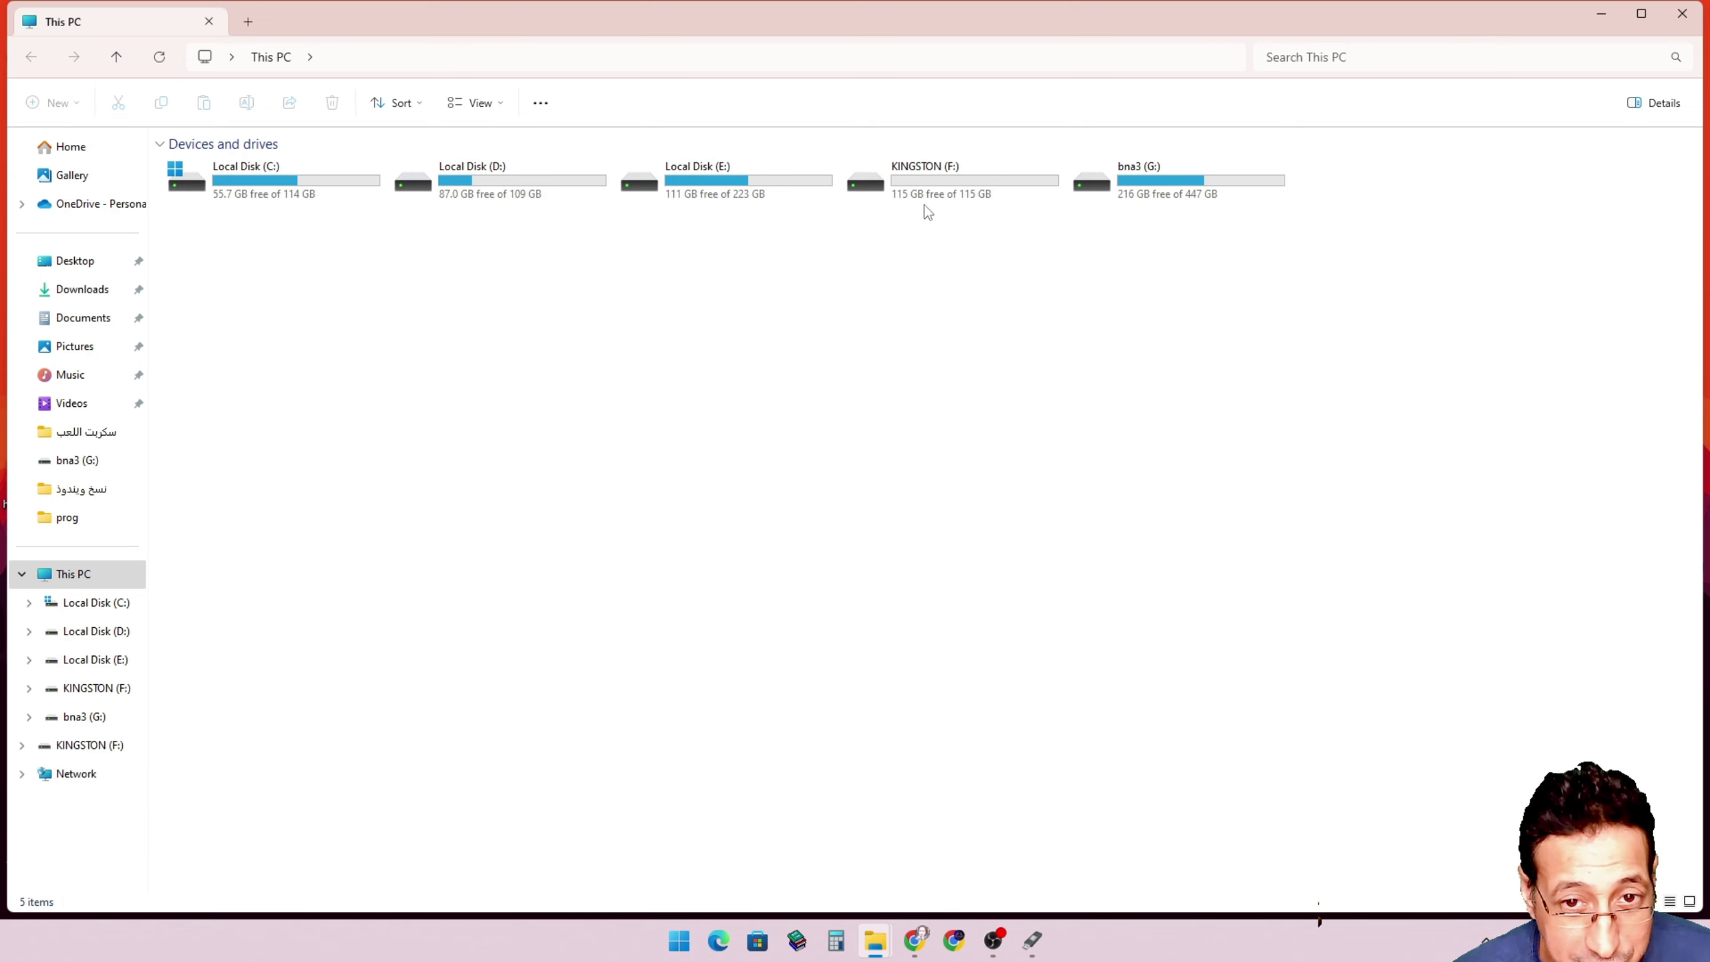
left_click_drag(988, 293, 924, 160)
left_click(1101, 201)
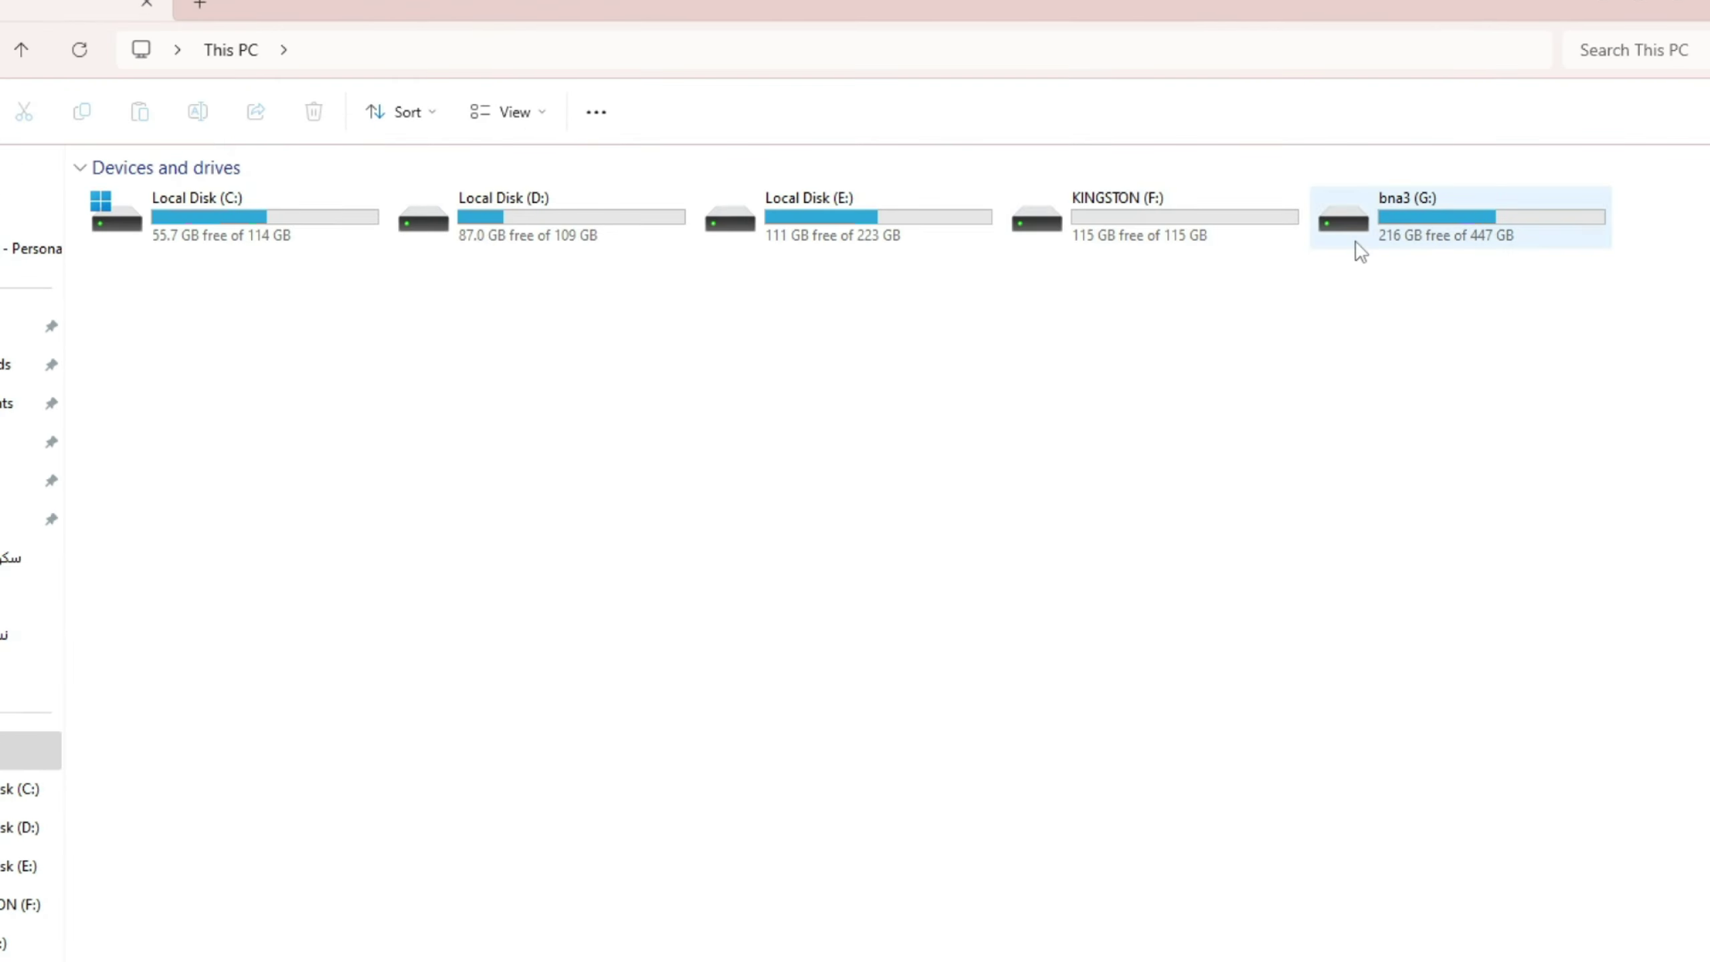
left_click(931, 222)
left_click(645, 219)
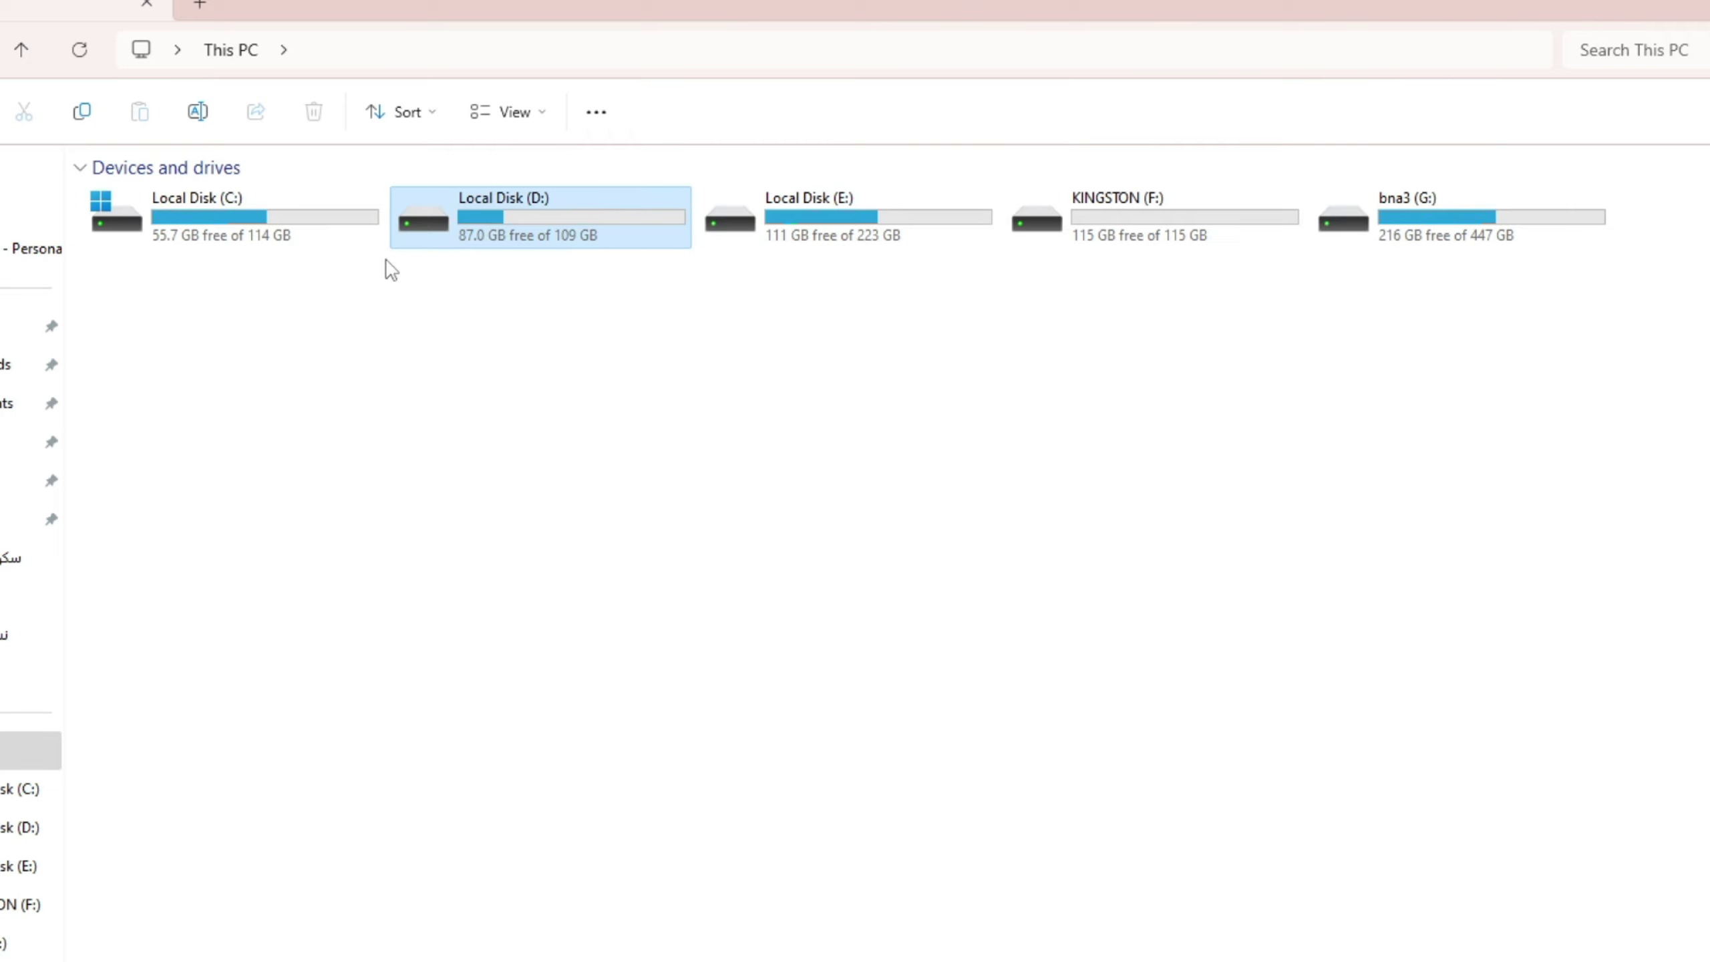
left_click(264, 238)
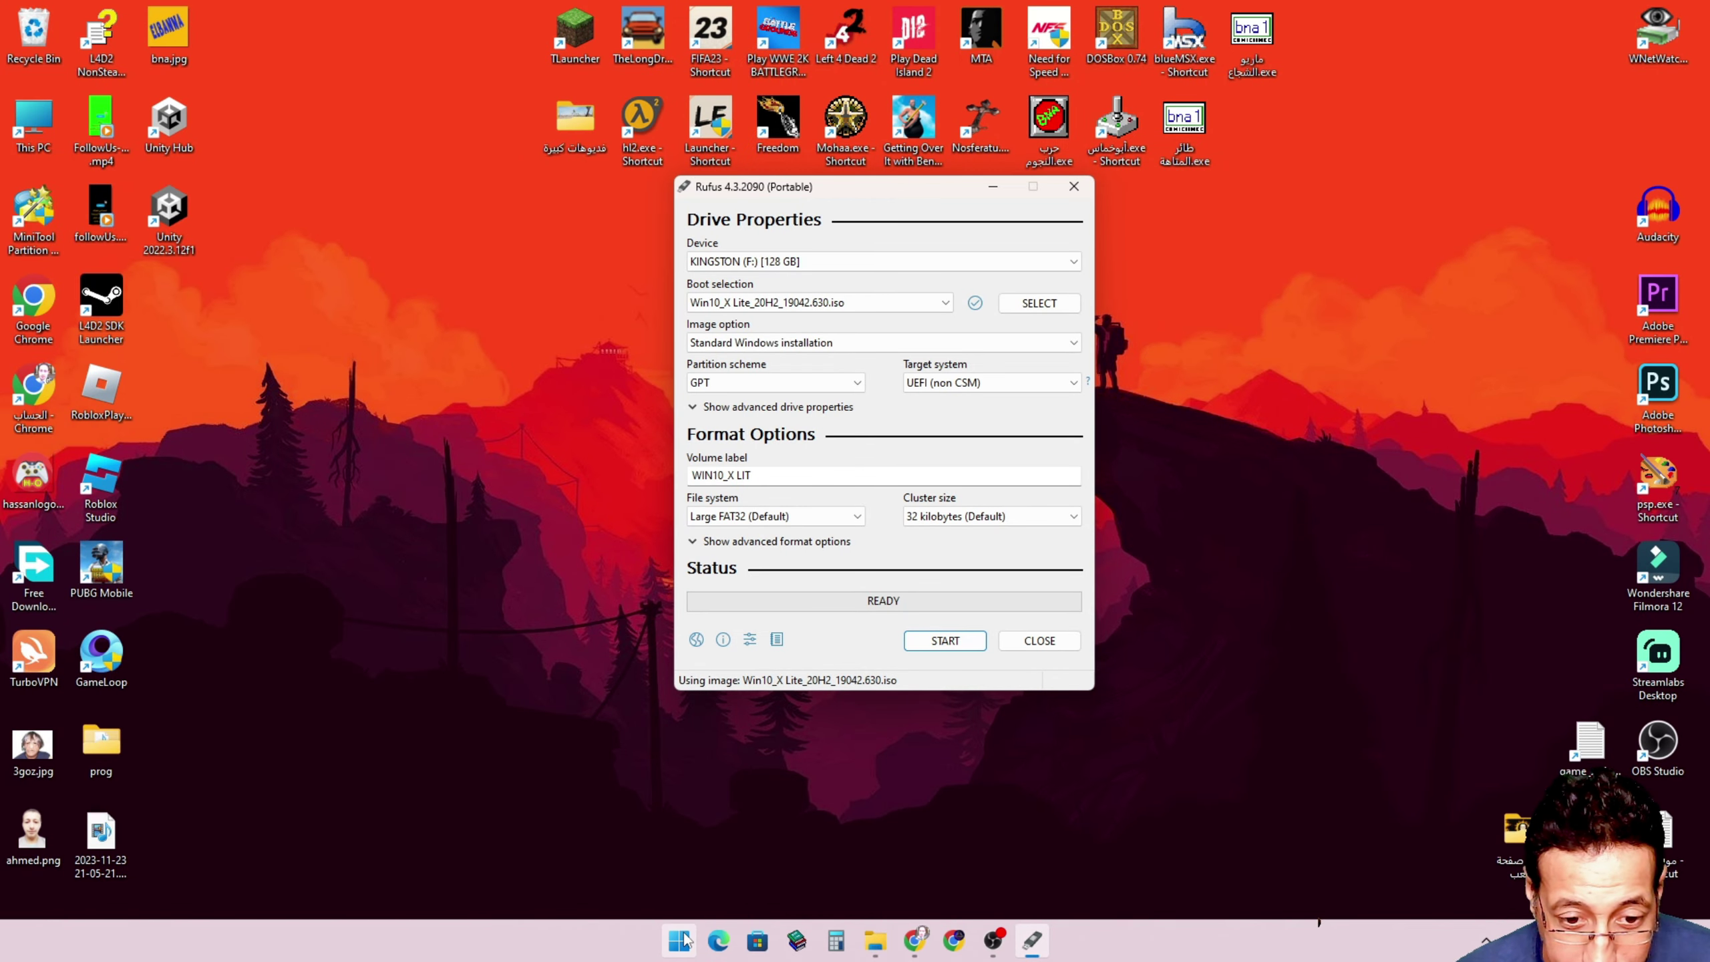
Step: Open Computer Management and show its Disk Management view
right_click(682, 933)
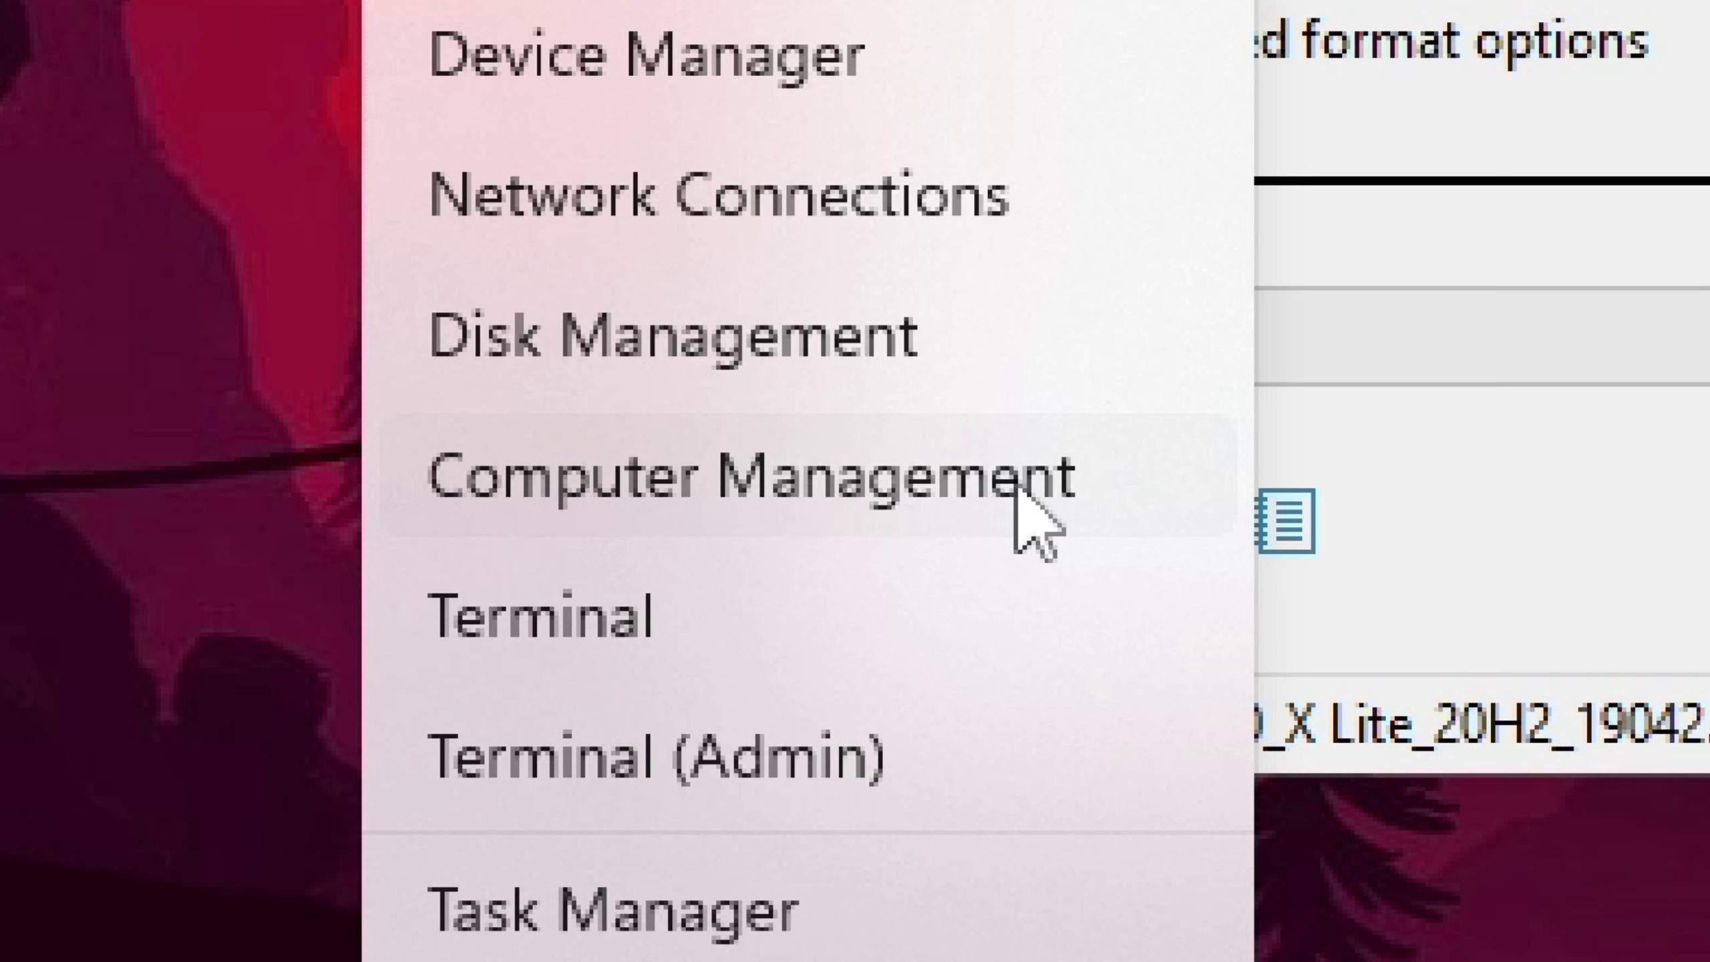
left_click(704, 473)
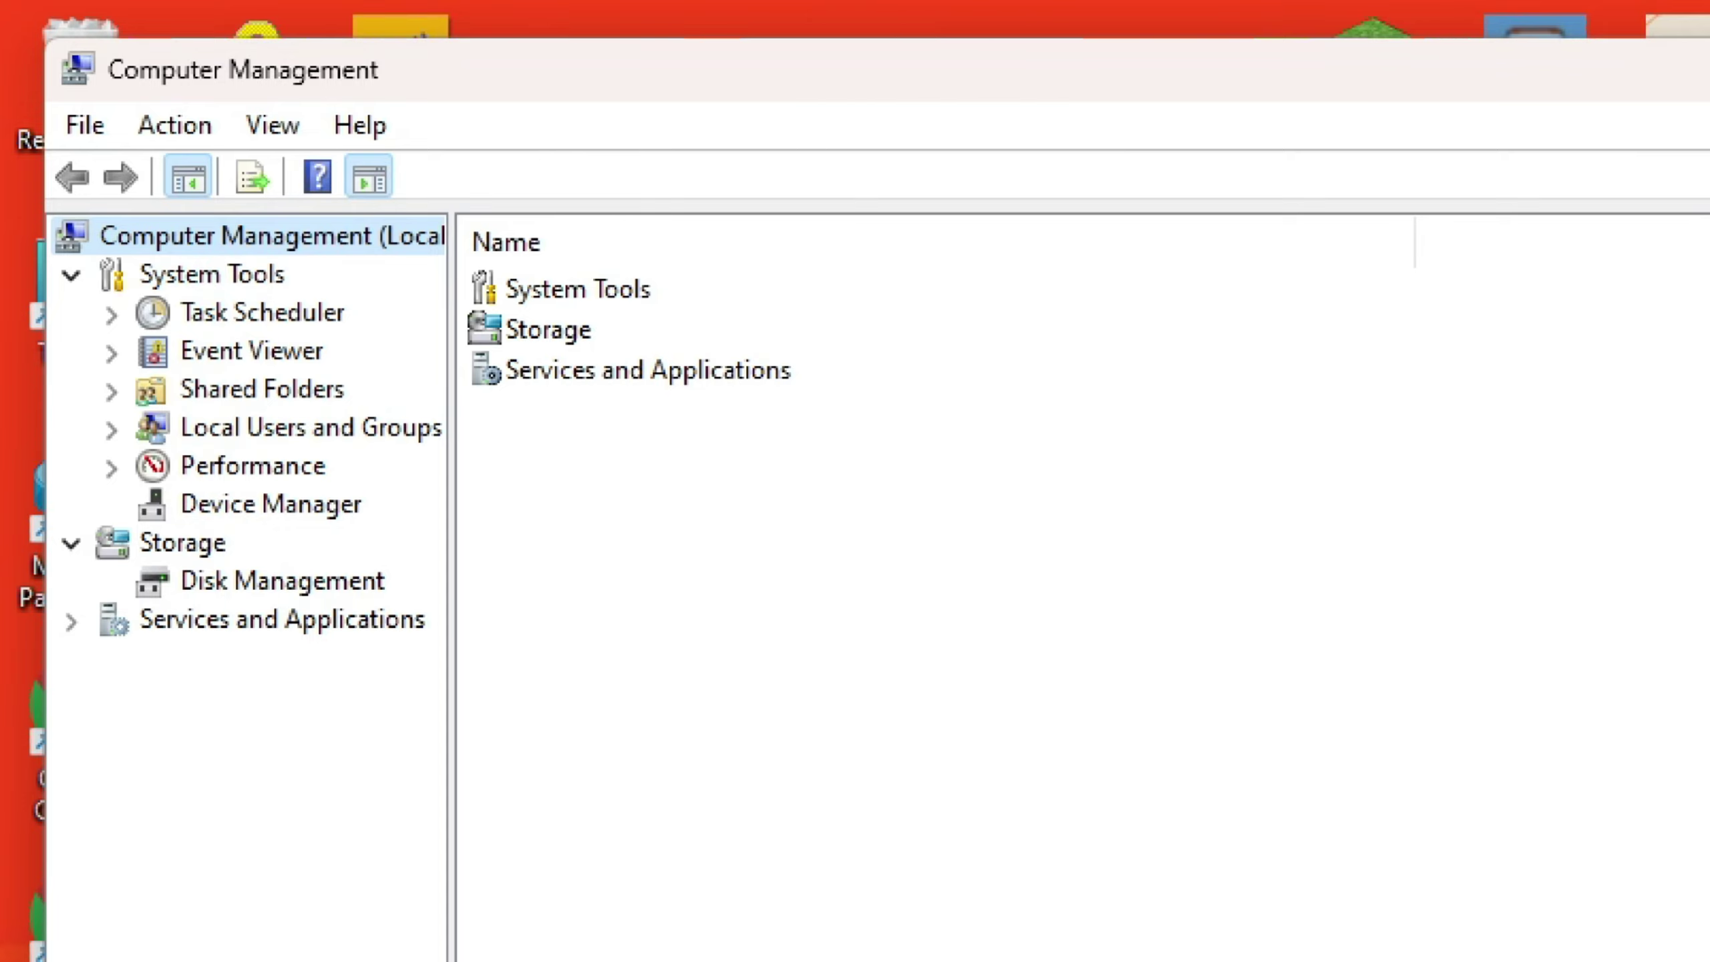
left_click(305, 589)
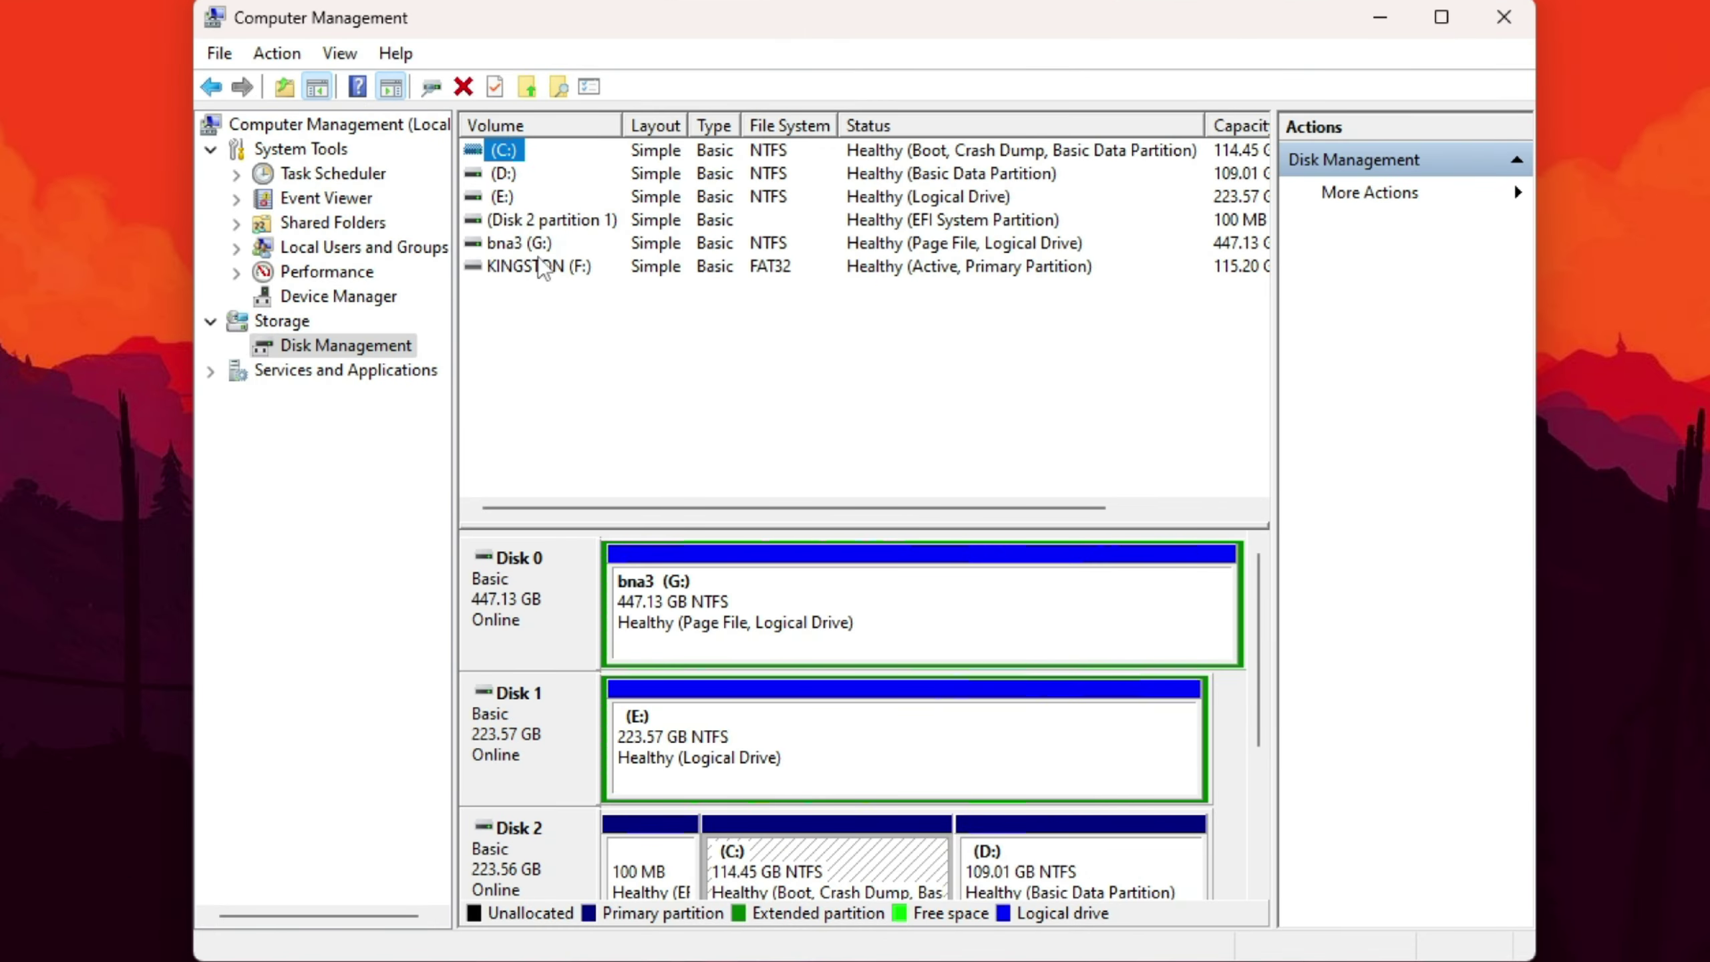
Step: Examine which physical disk holds each of the volumes C, D, E, bna3 (G:) and KINGSTON (F:), ending on Disk 0
left_click(506, 175)
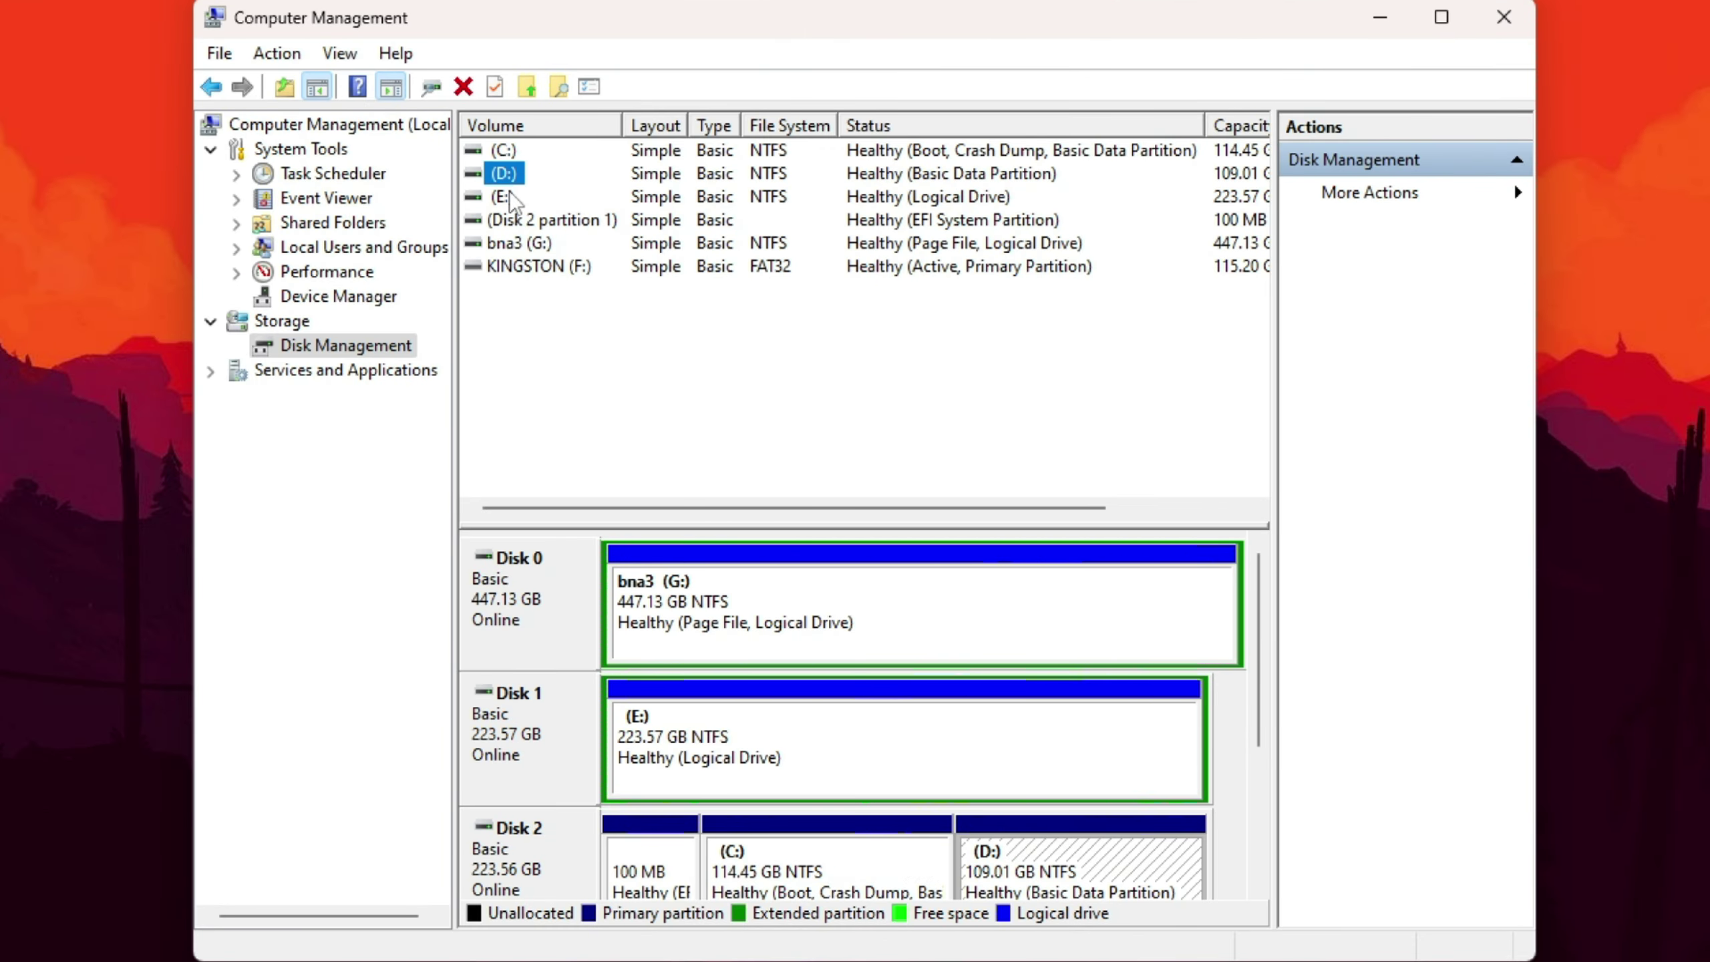
left_click(510, 196)
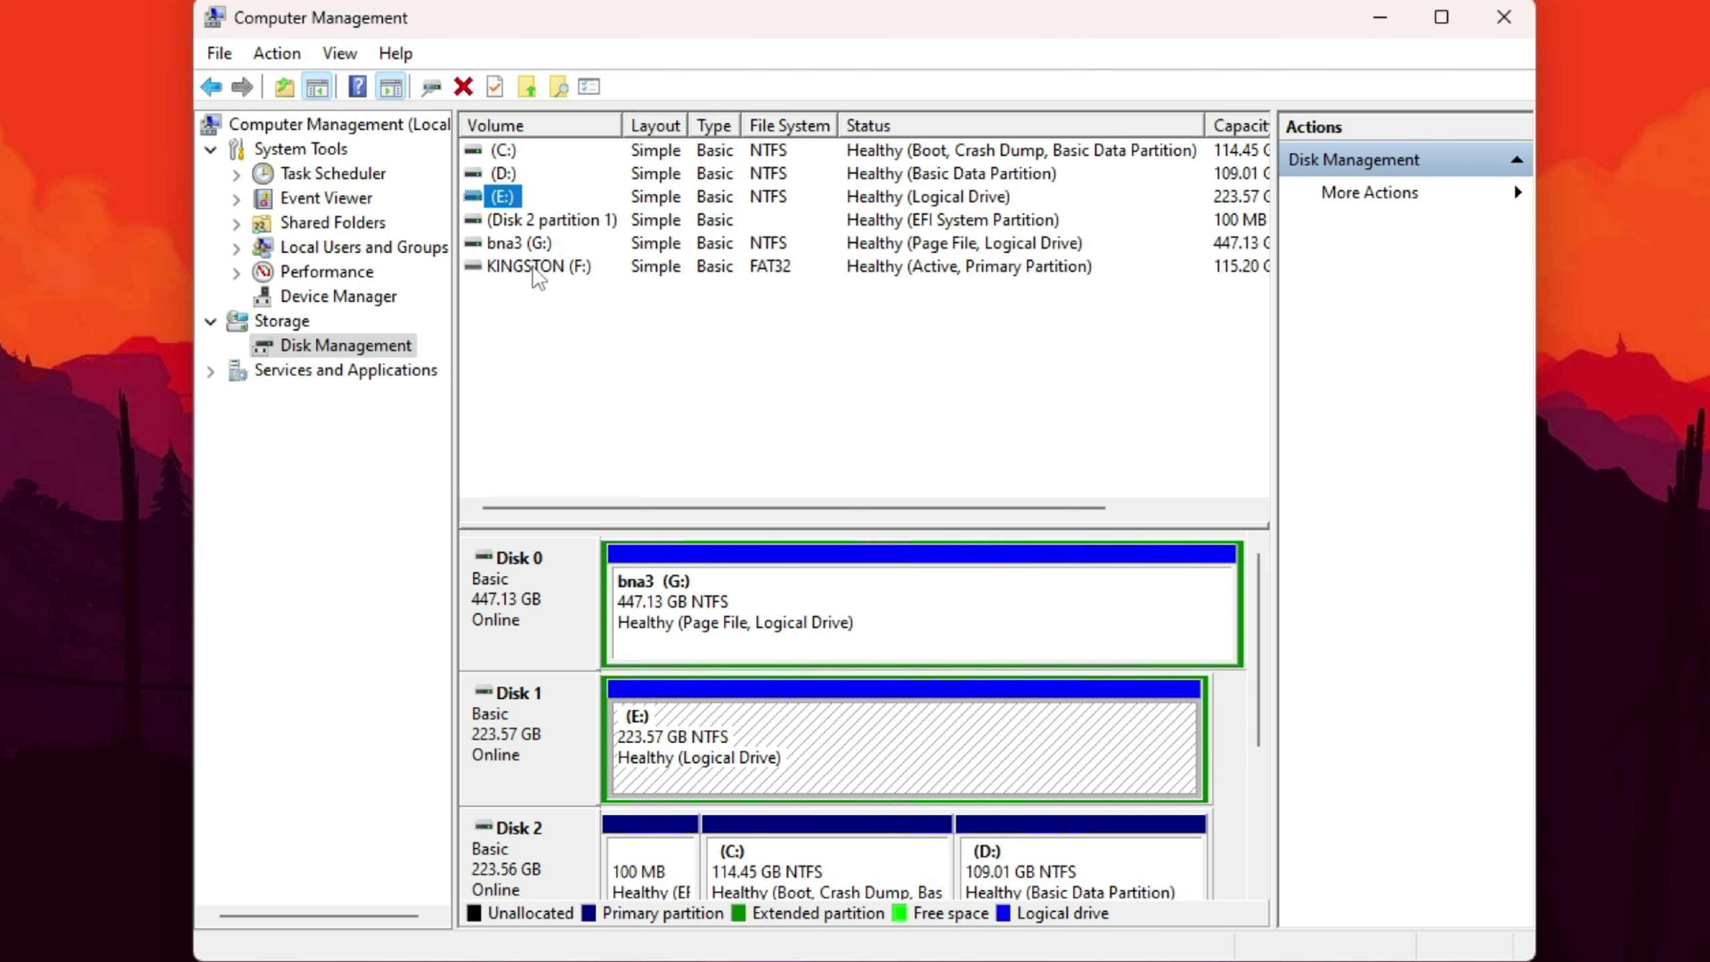
left_click(533, 243)
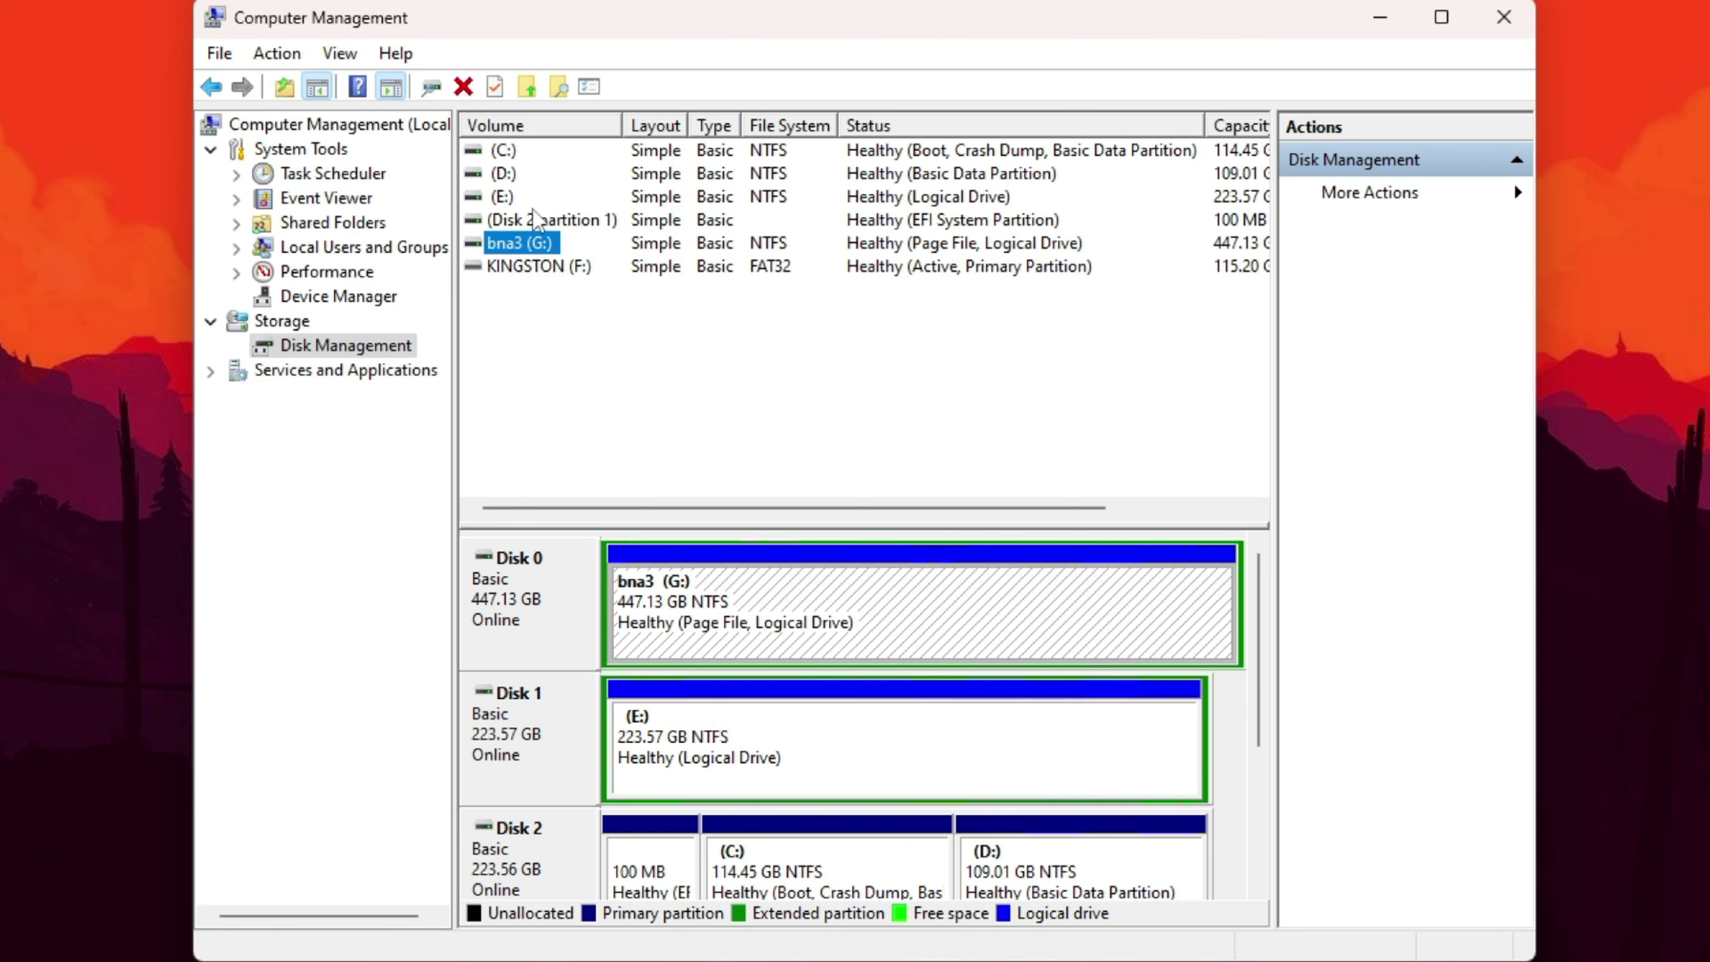
left_click(514, 159)
left_click(507, 175)
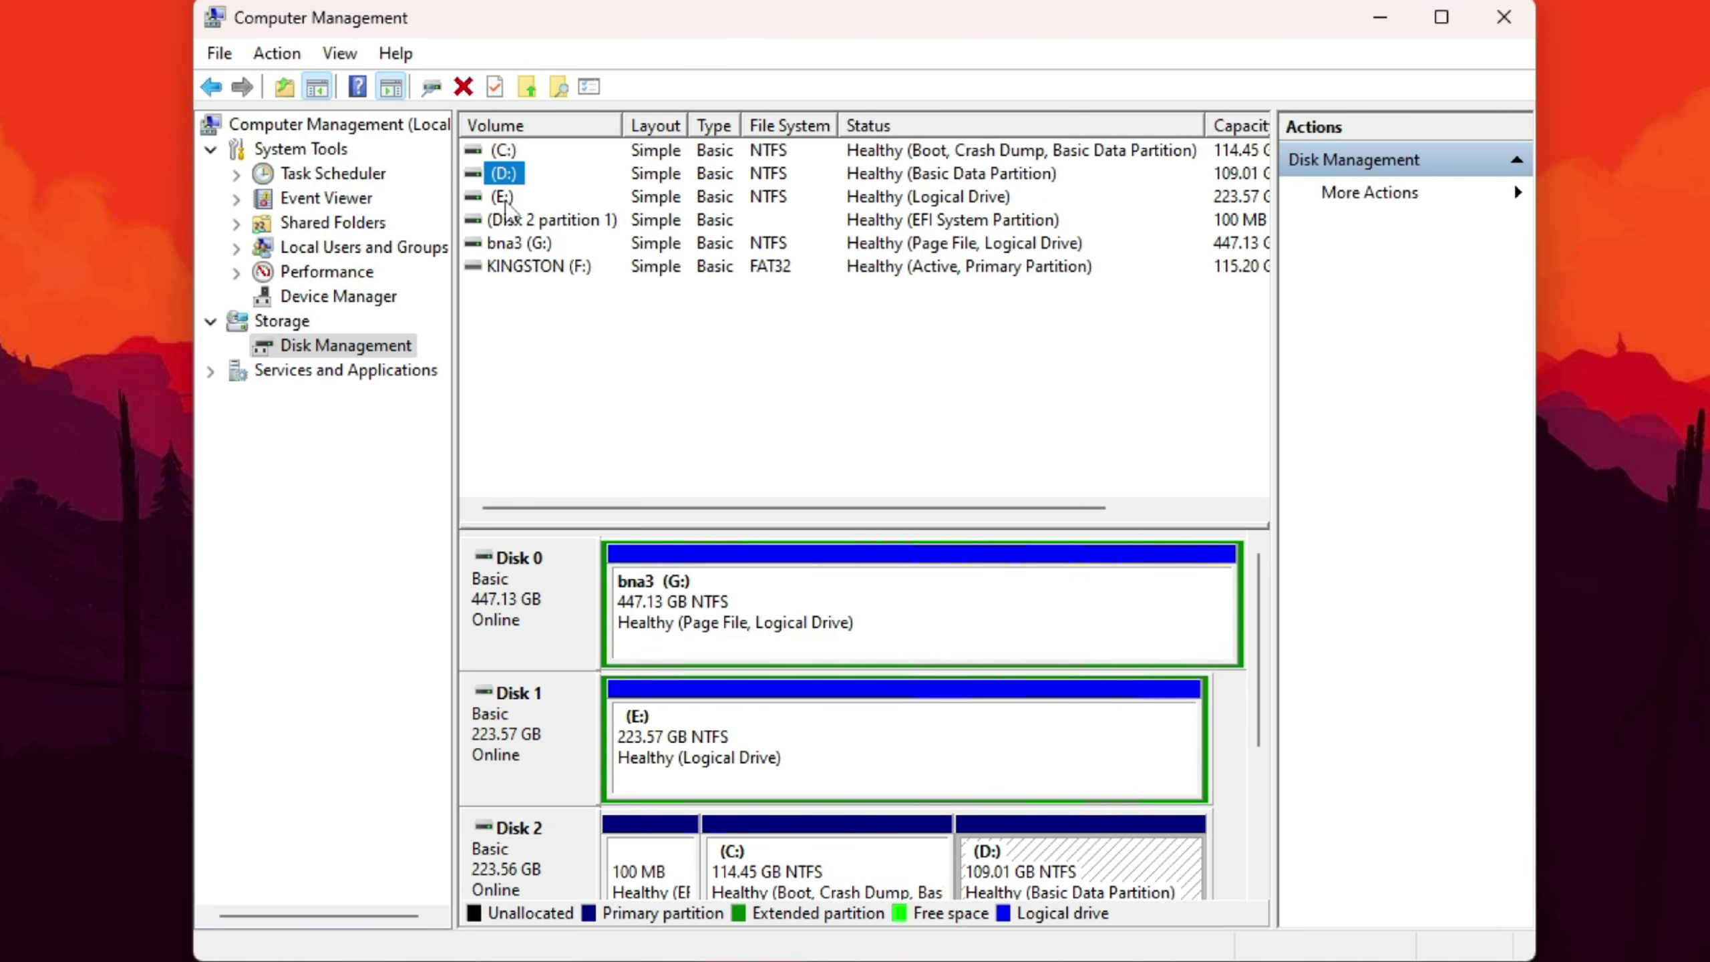
left_click(507, 196)
left_click(510, 245)
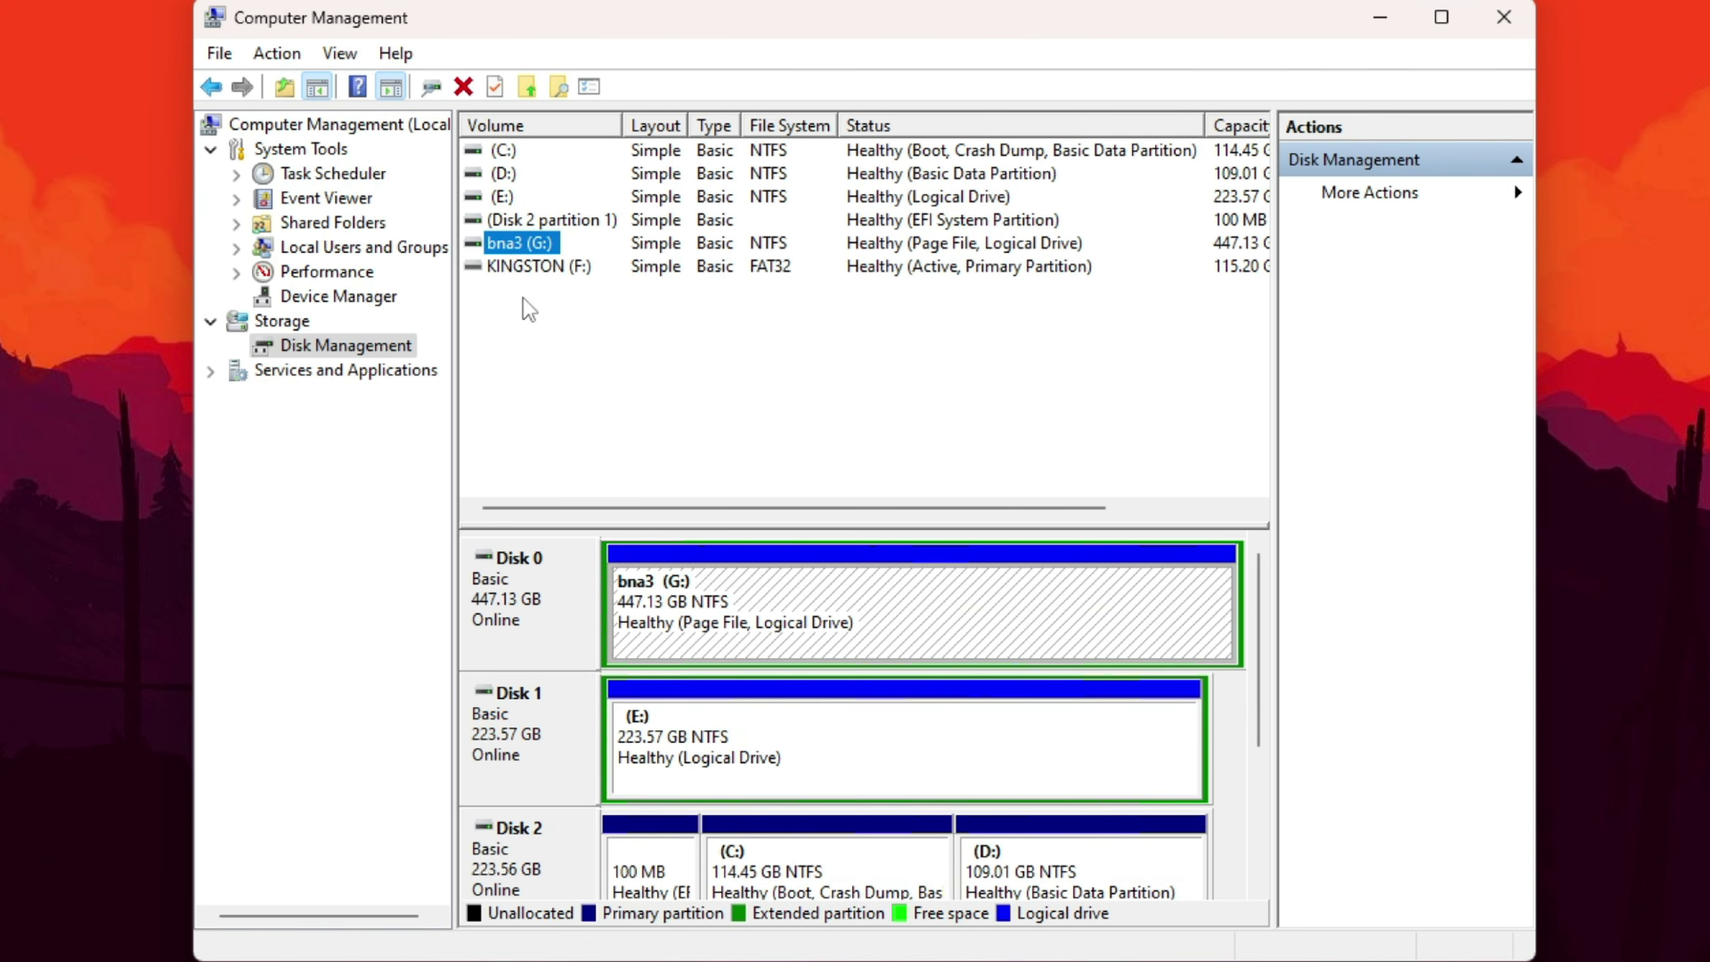
left_click(540, 268)
left_click(506, 150)
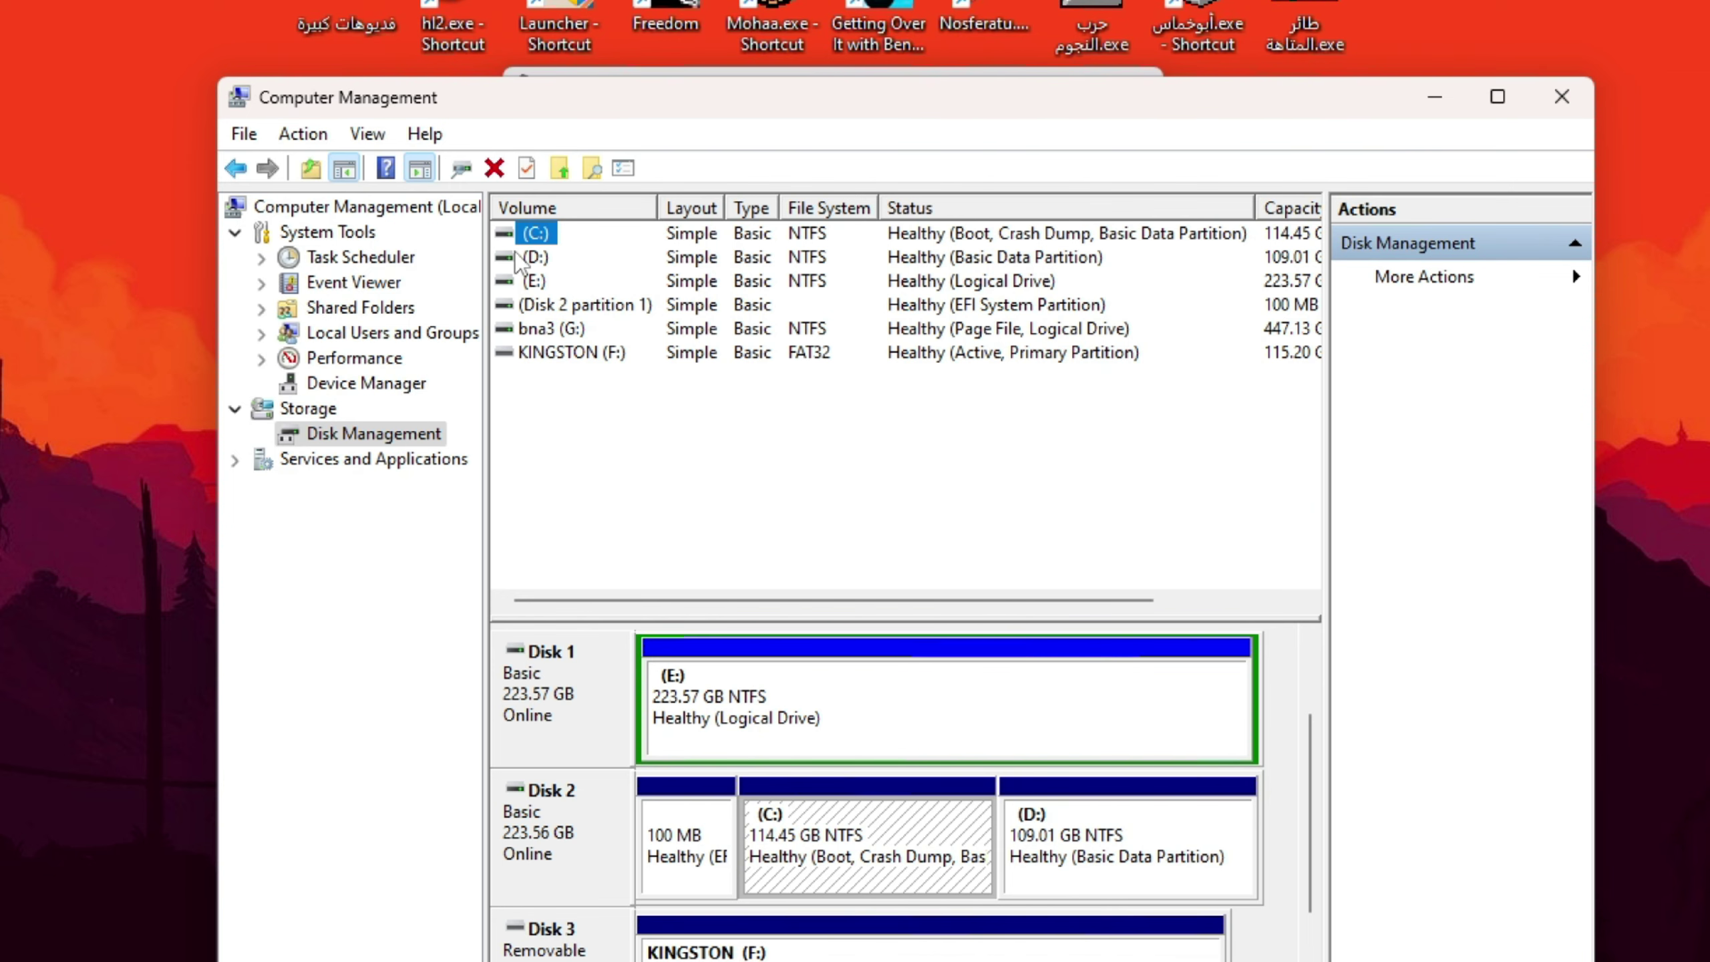
left_click(535, 259)
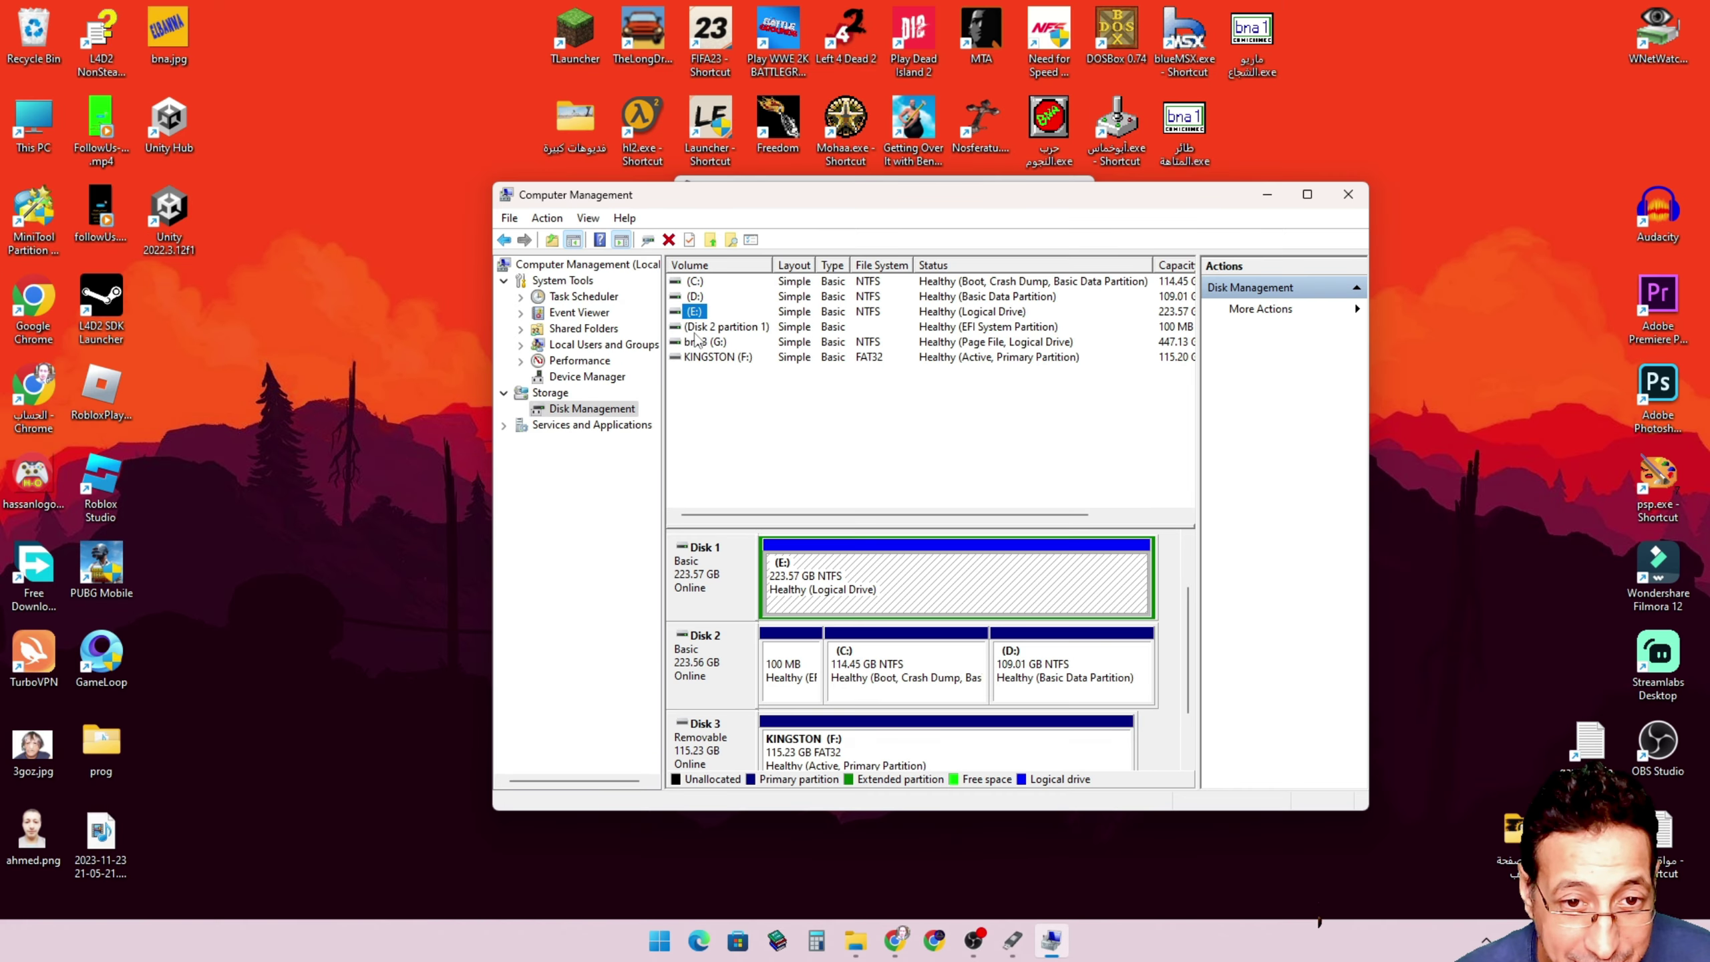
left_click(550, 328)
left_click(693, 313)
left_click(696, 341)
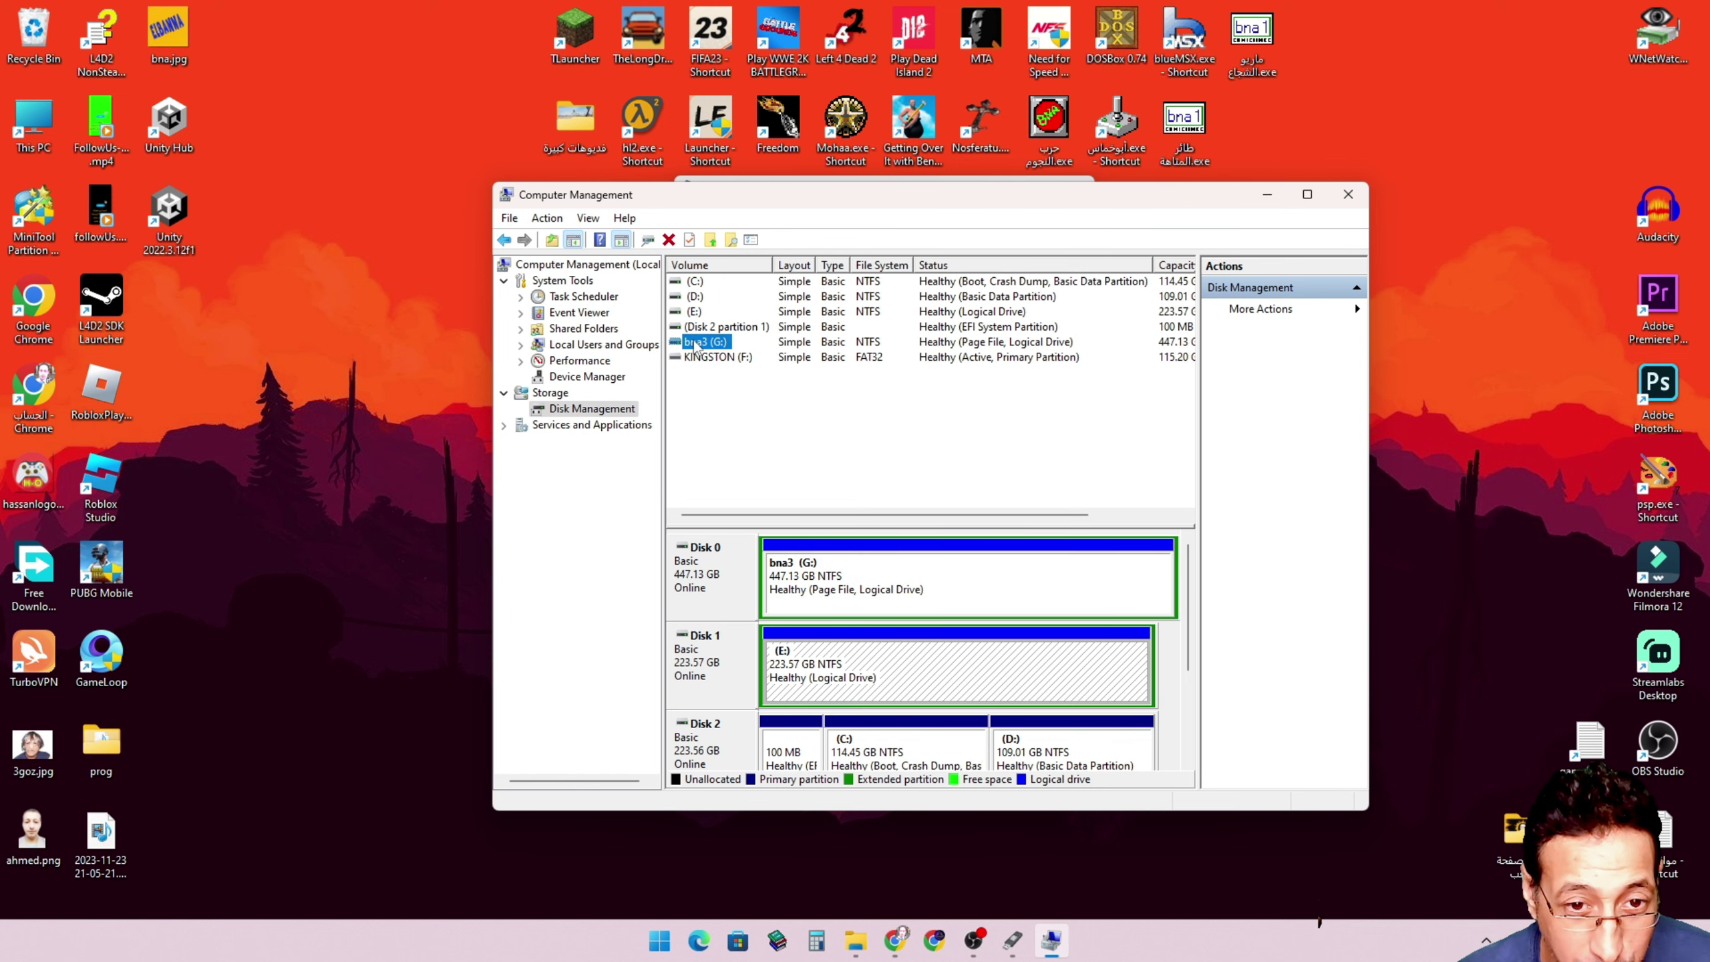
left_click(695, 314)
left_click(697, 343)
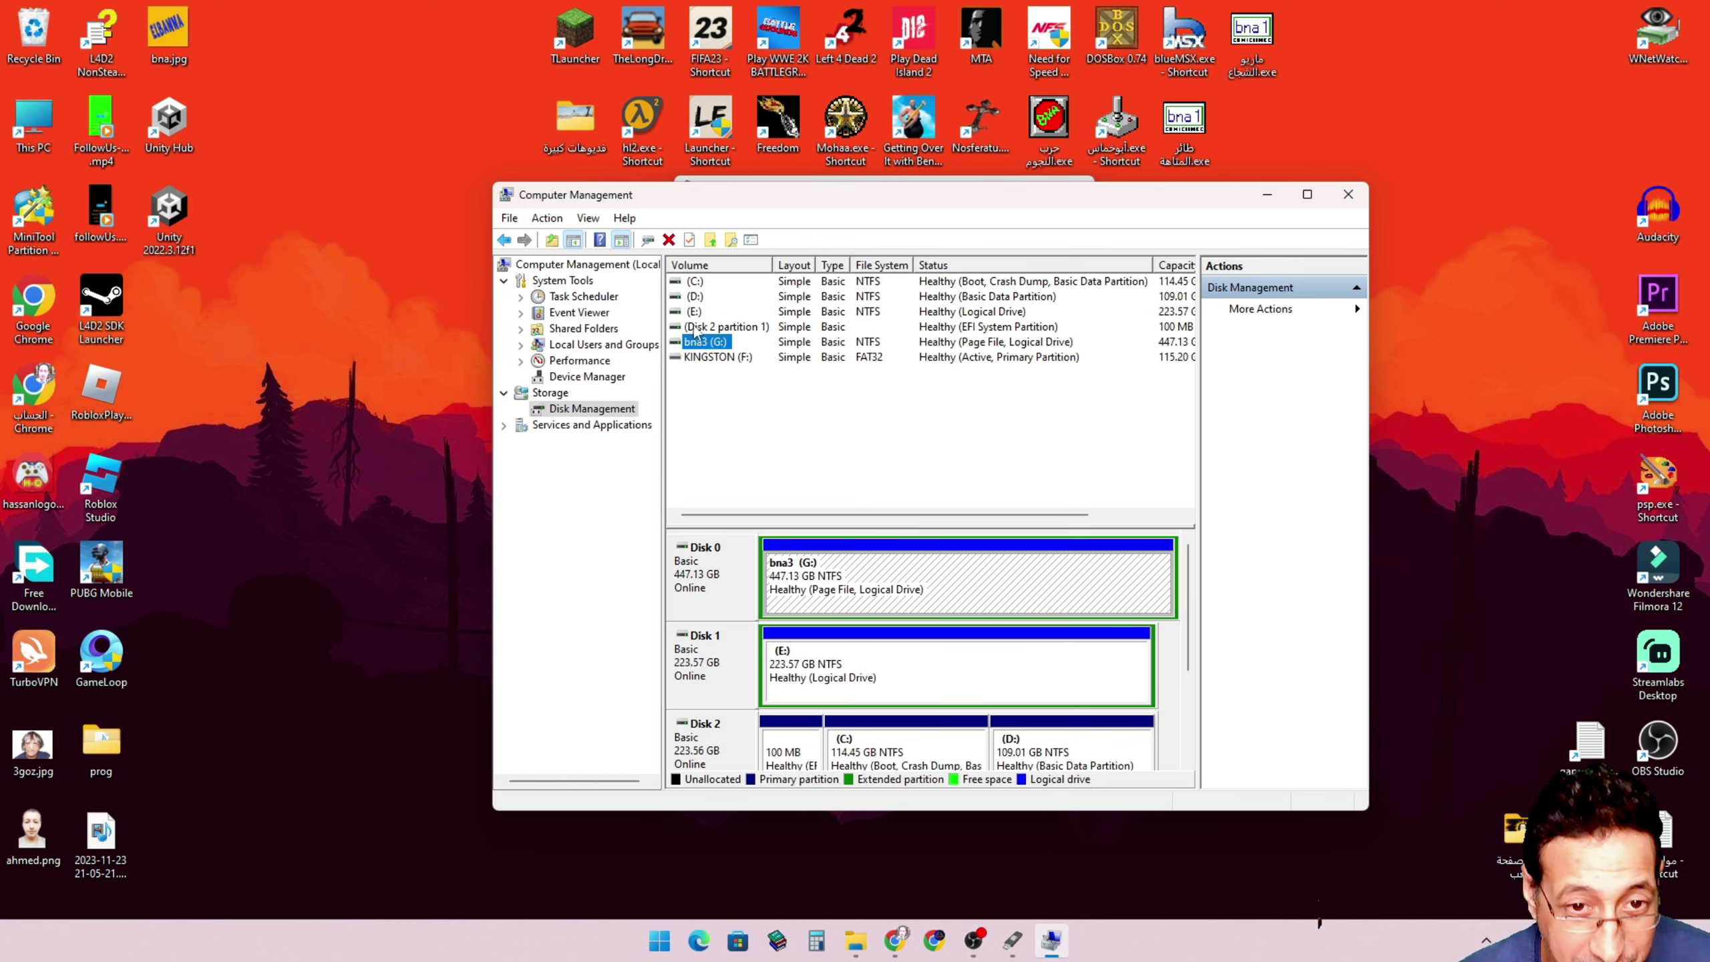
left_click(693, 313)
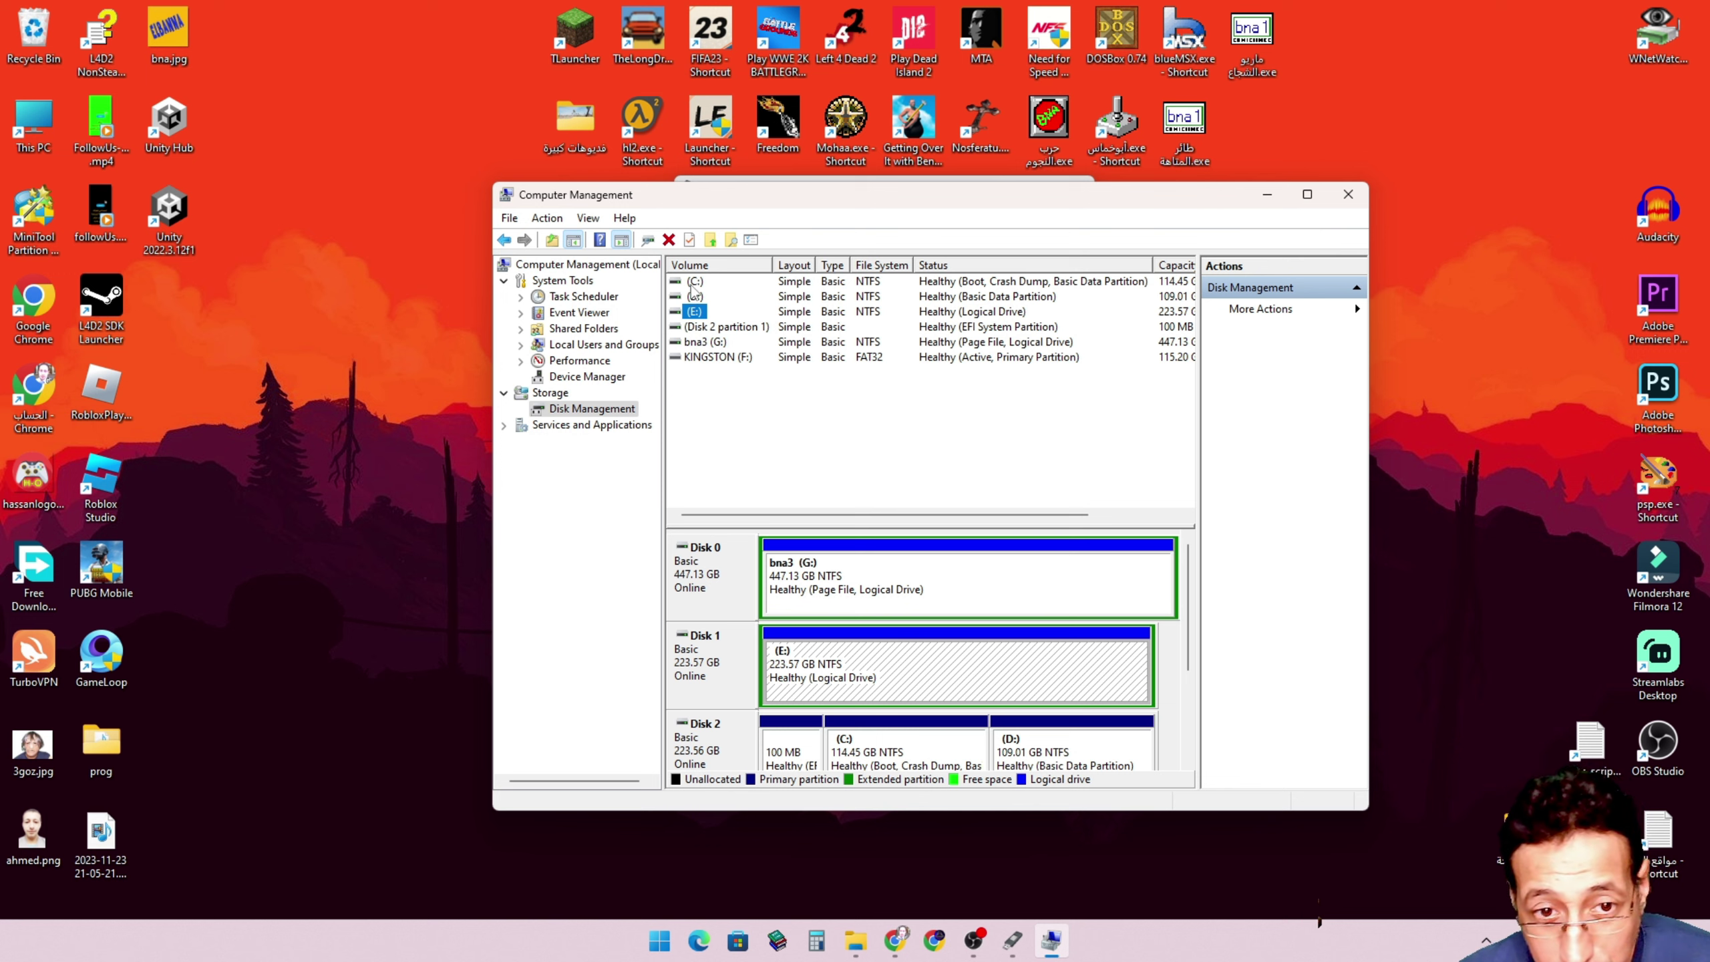
left_click(694, 282)
left_click(695, 577)
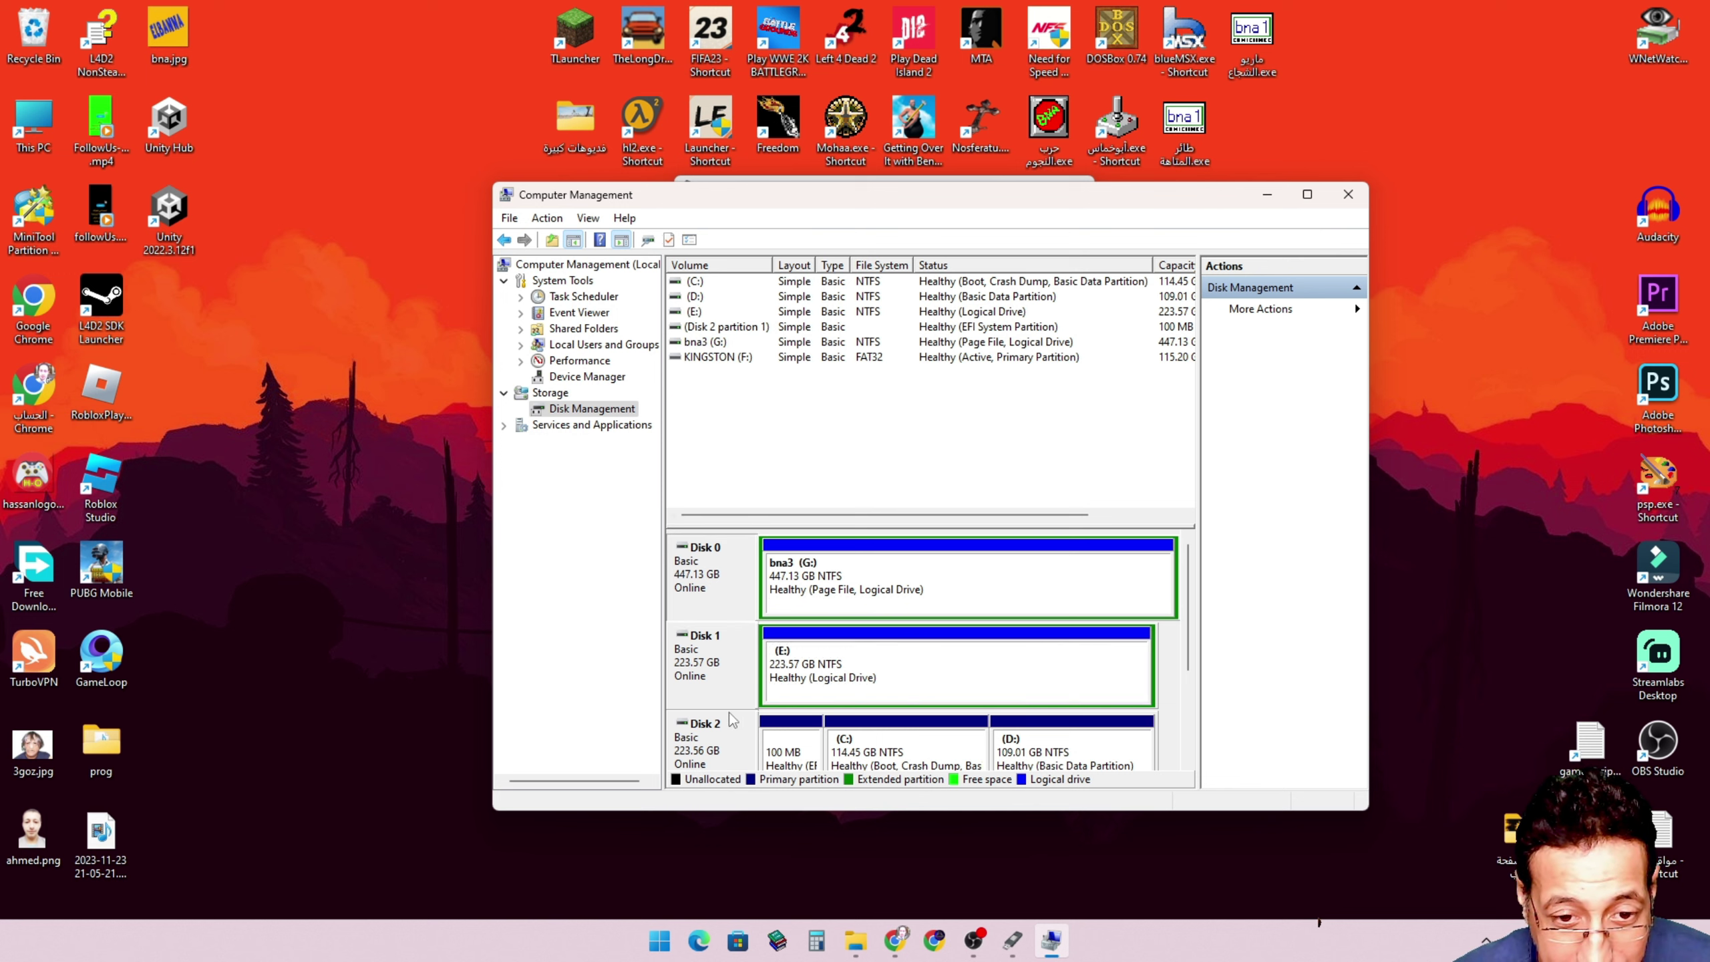
Step: Open the properties of Disk 2, which holds C and D, and show its Volumes information to check the partition style
scroll(711, 638, "down", 1)
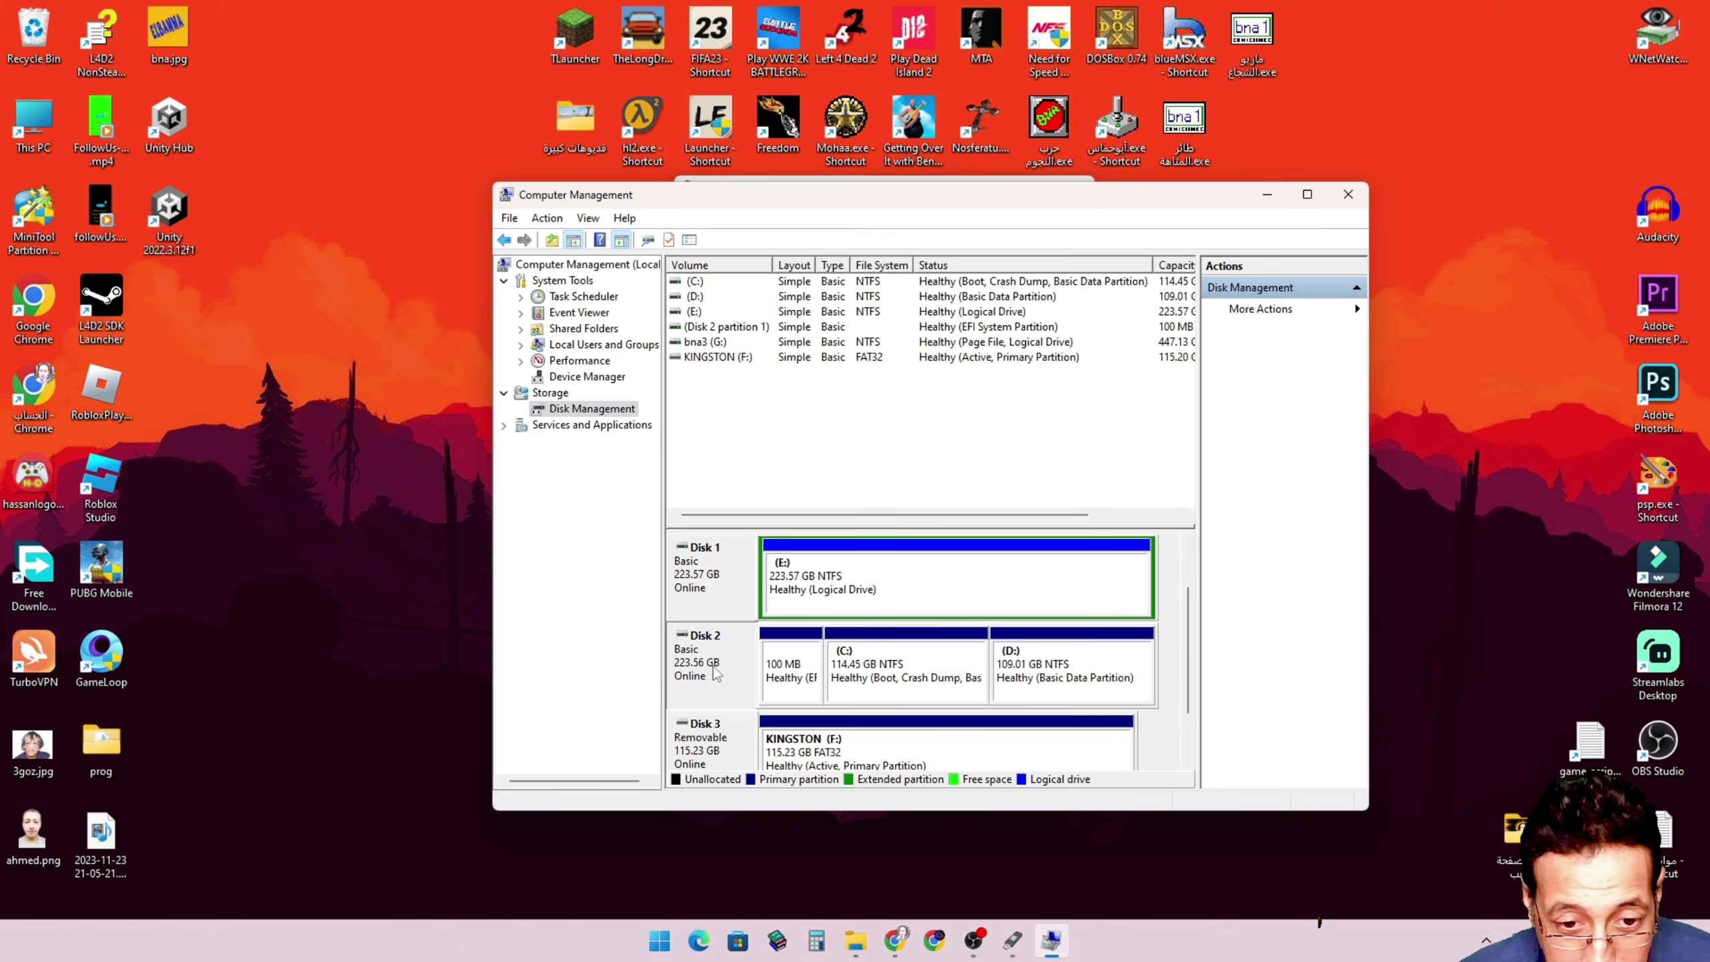
right_click(715, 673)
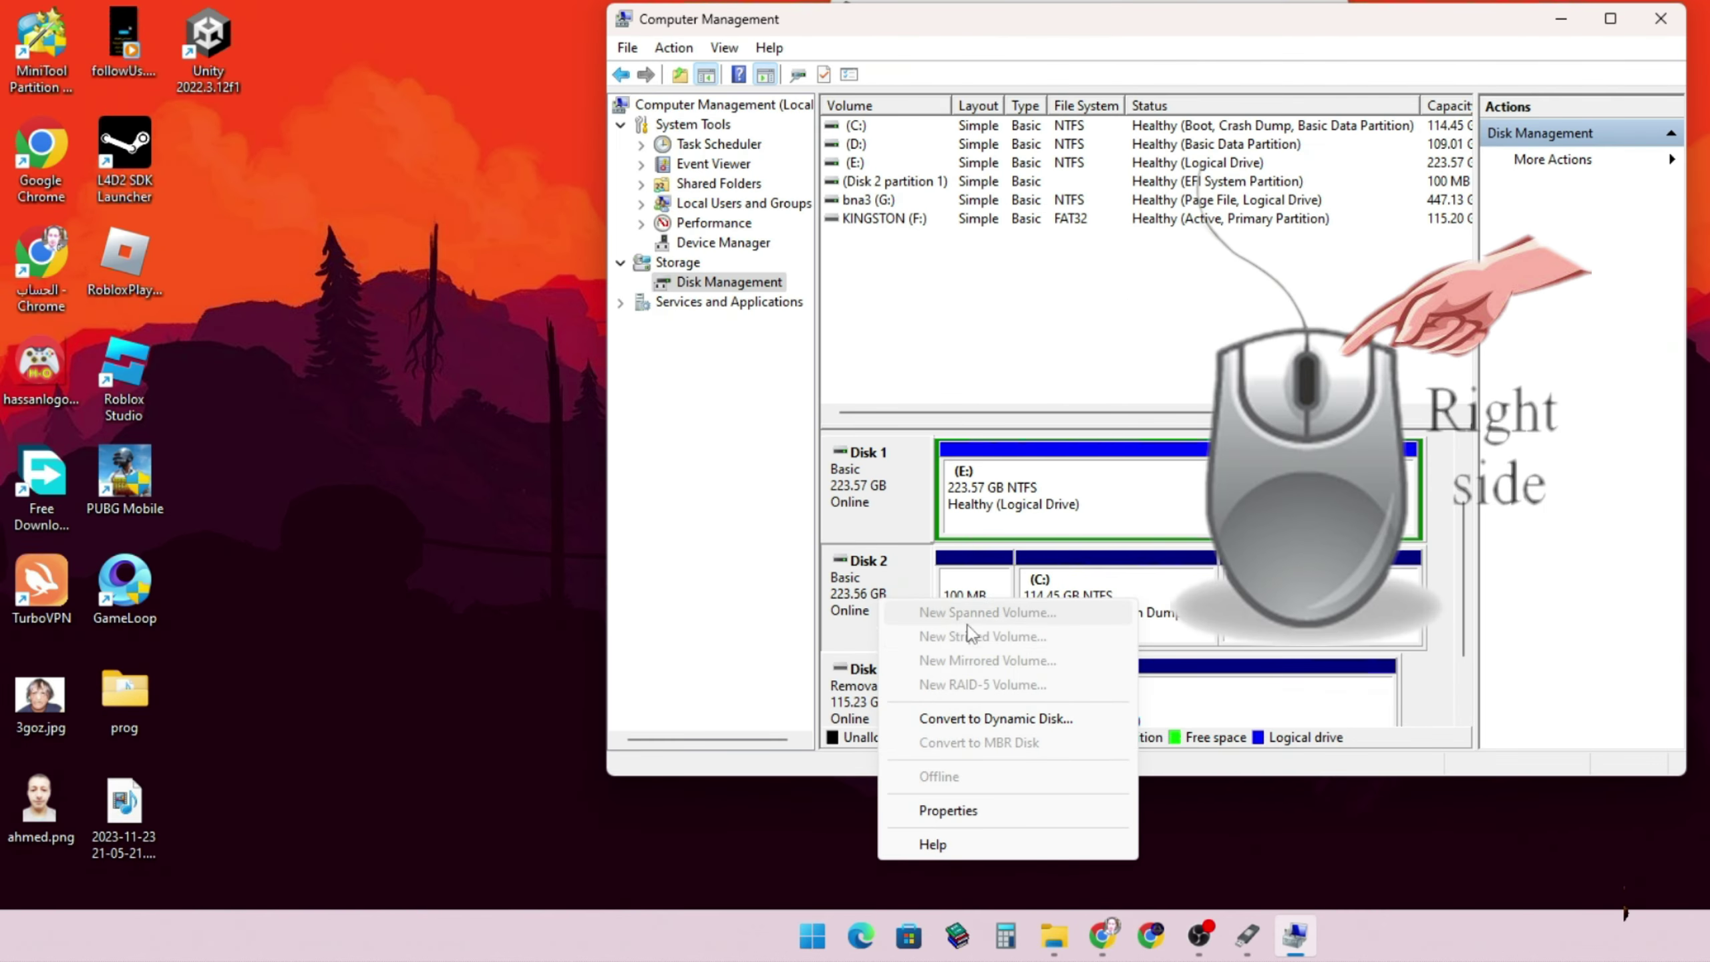
left_click(806, 833)
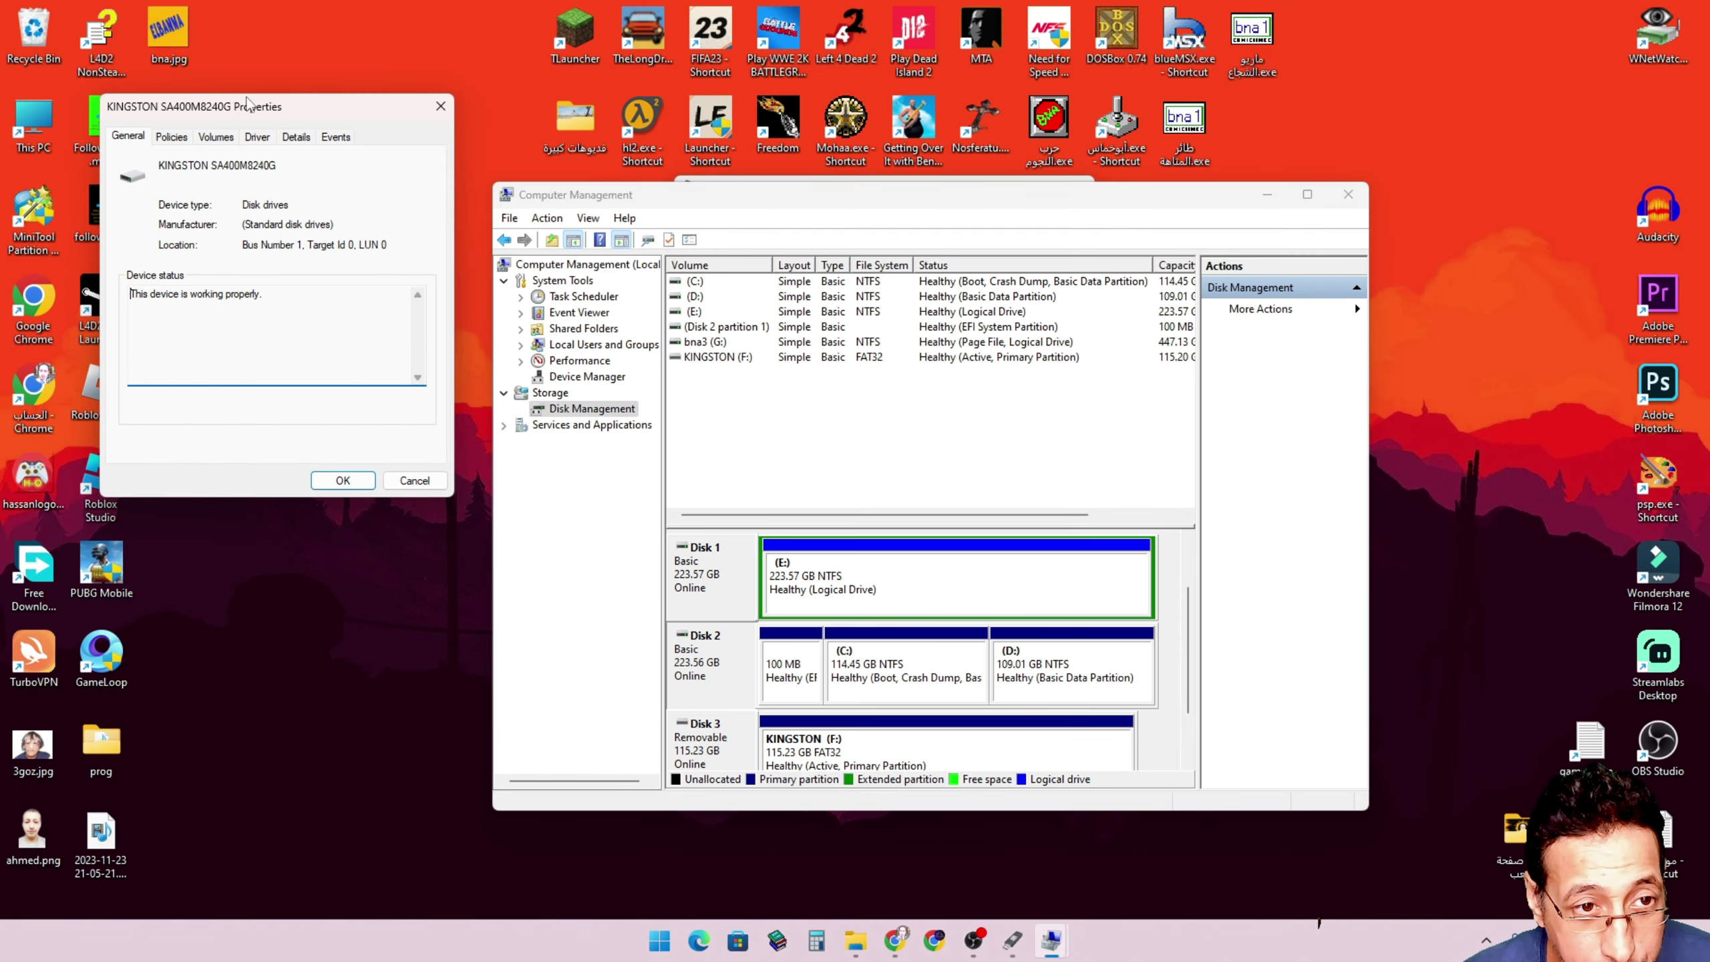
left_click_drag(248, 105, 815, 316)
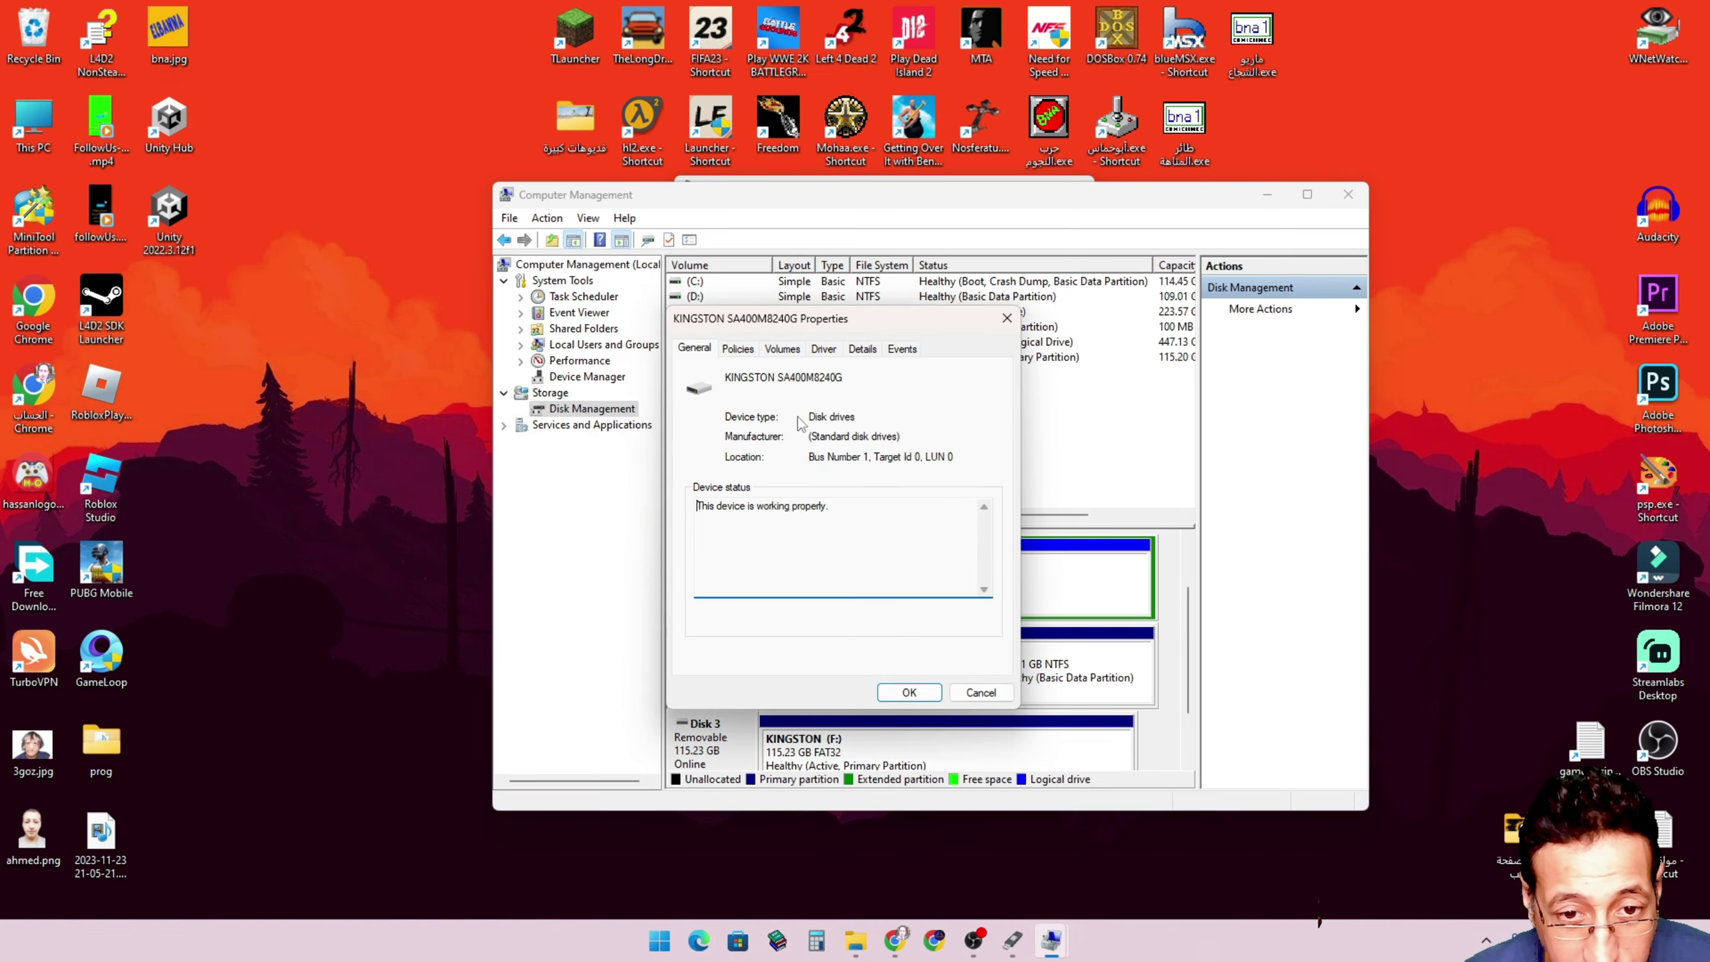
left_click(773, 350)
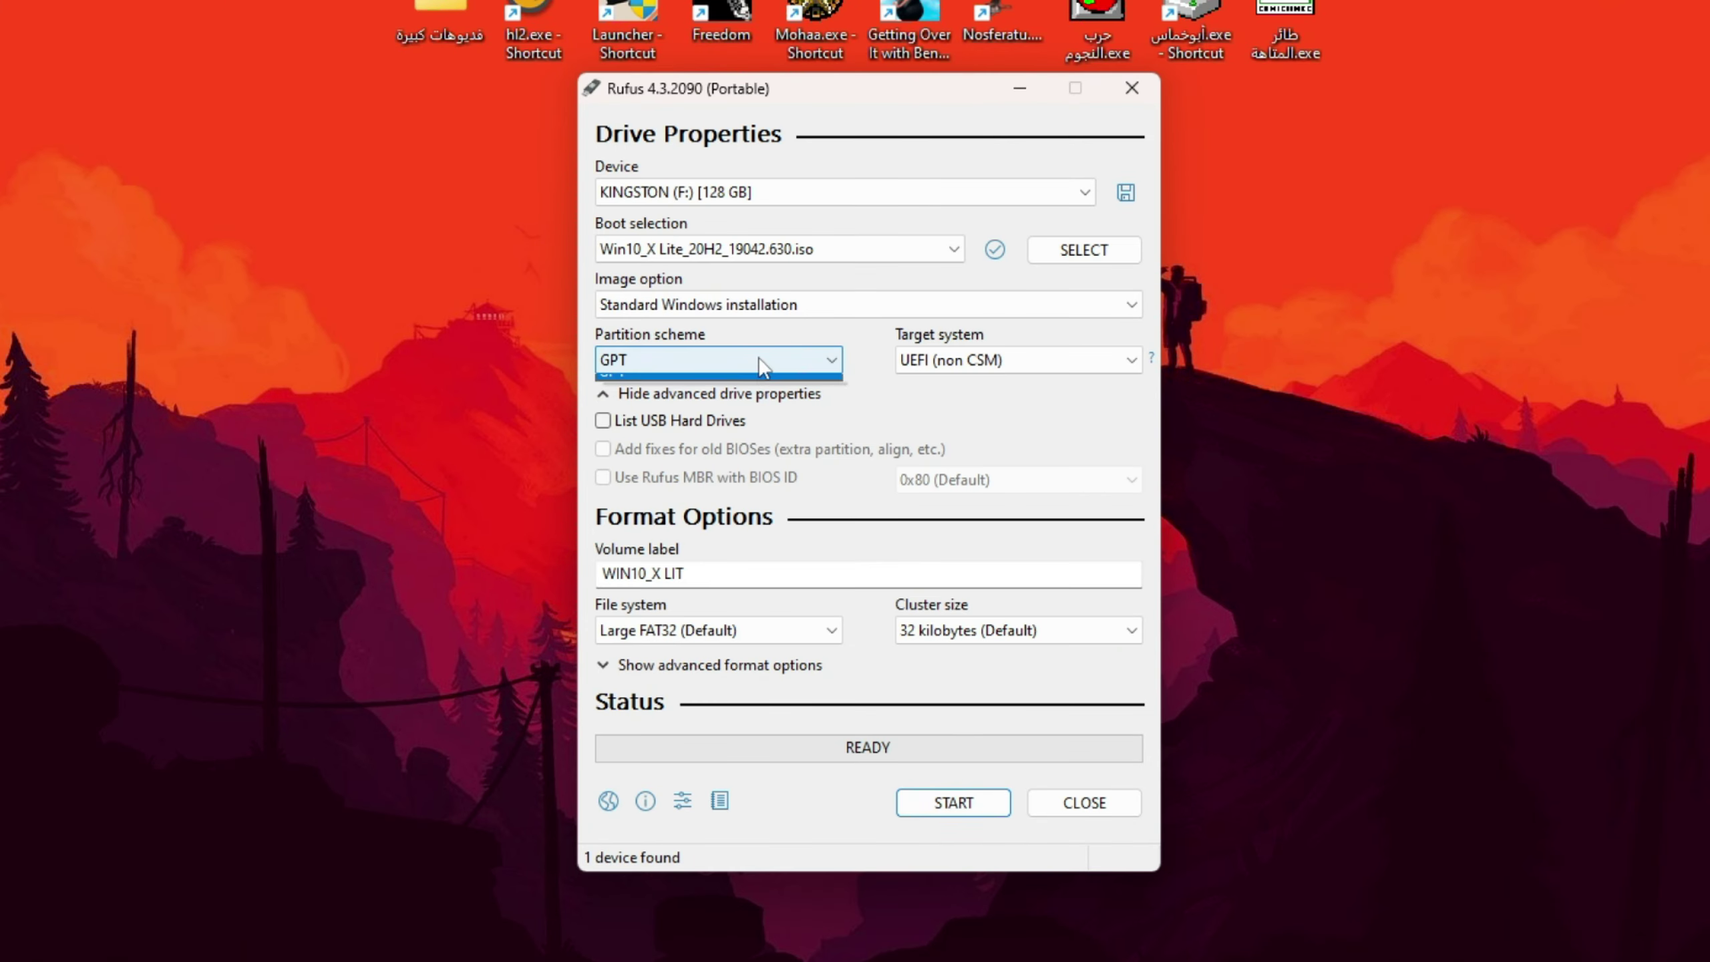
Step: In Rufus, choose the GPT partition scheme with the UEFI (non CSM) target system, and set the file system to NTFS
left_click(759, 364)
left_click(758, 364)
left_click(938, 362)
left_click(937, 377)
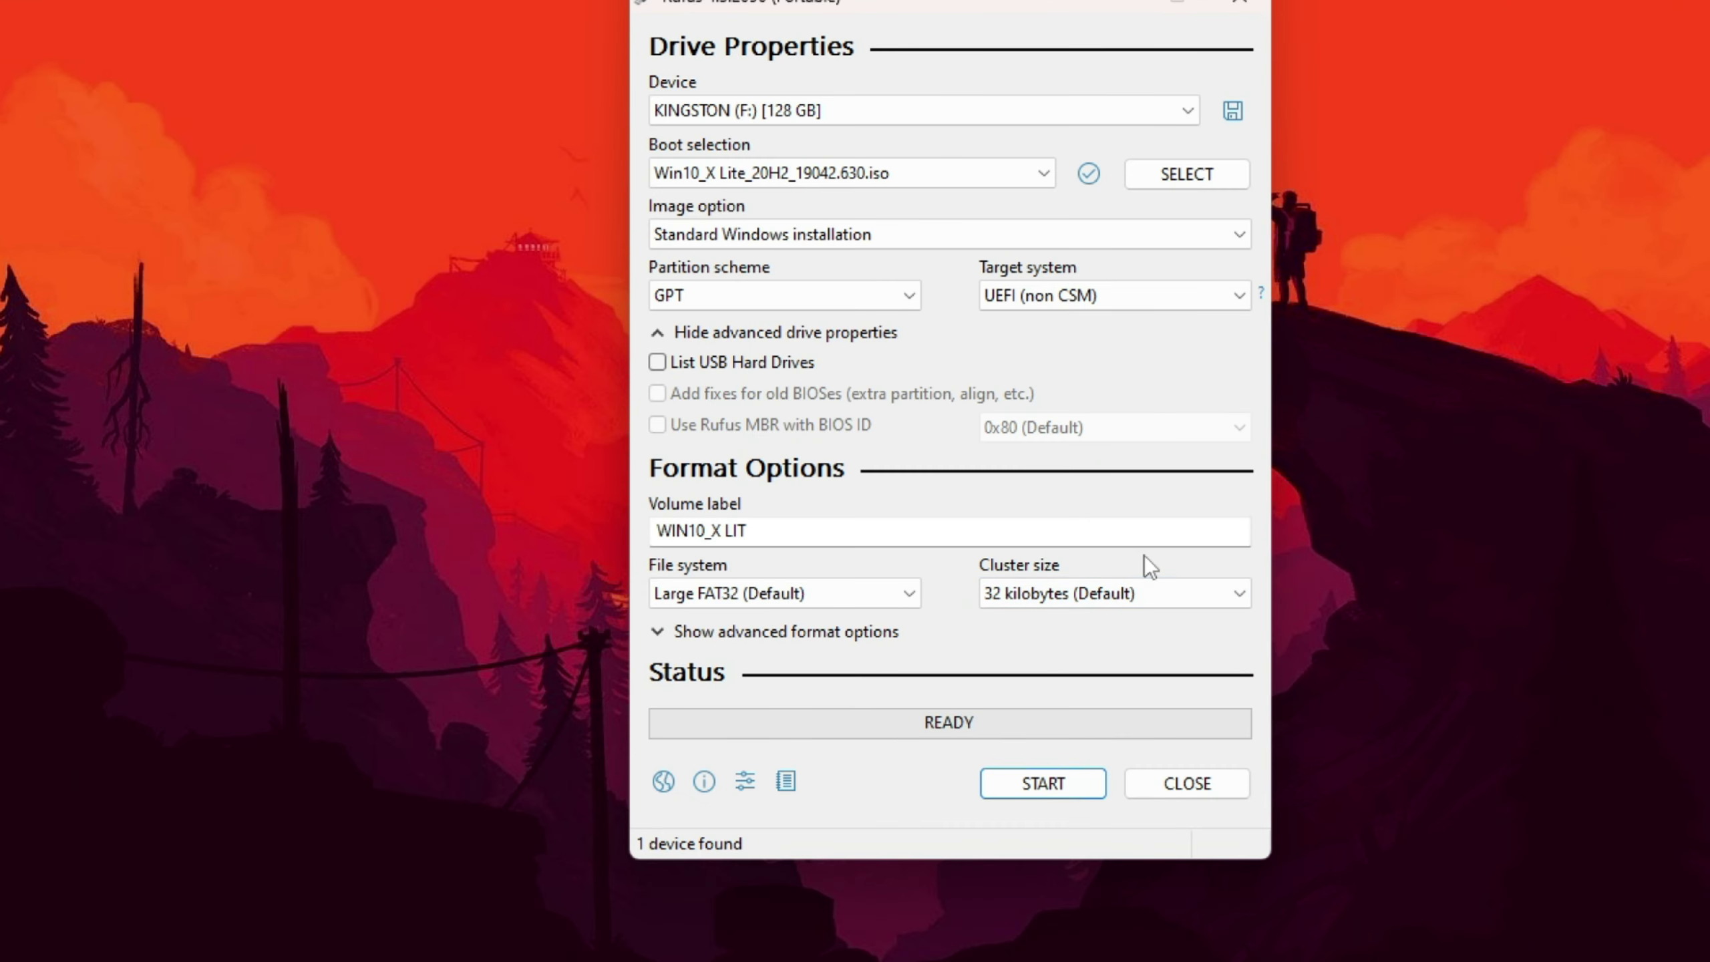
left_click(878, 594)
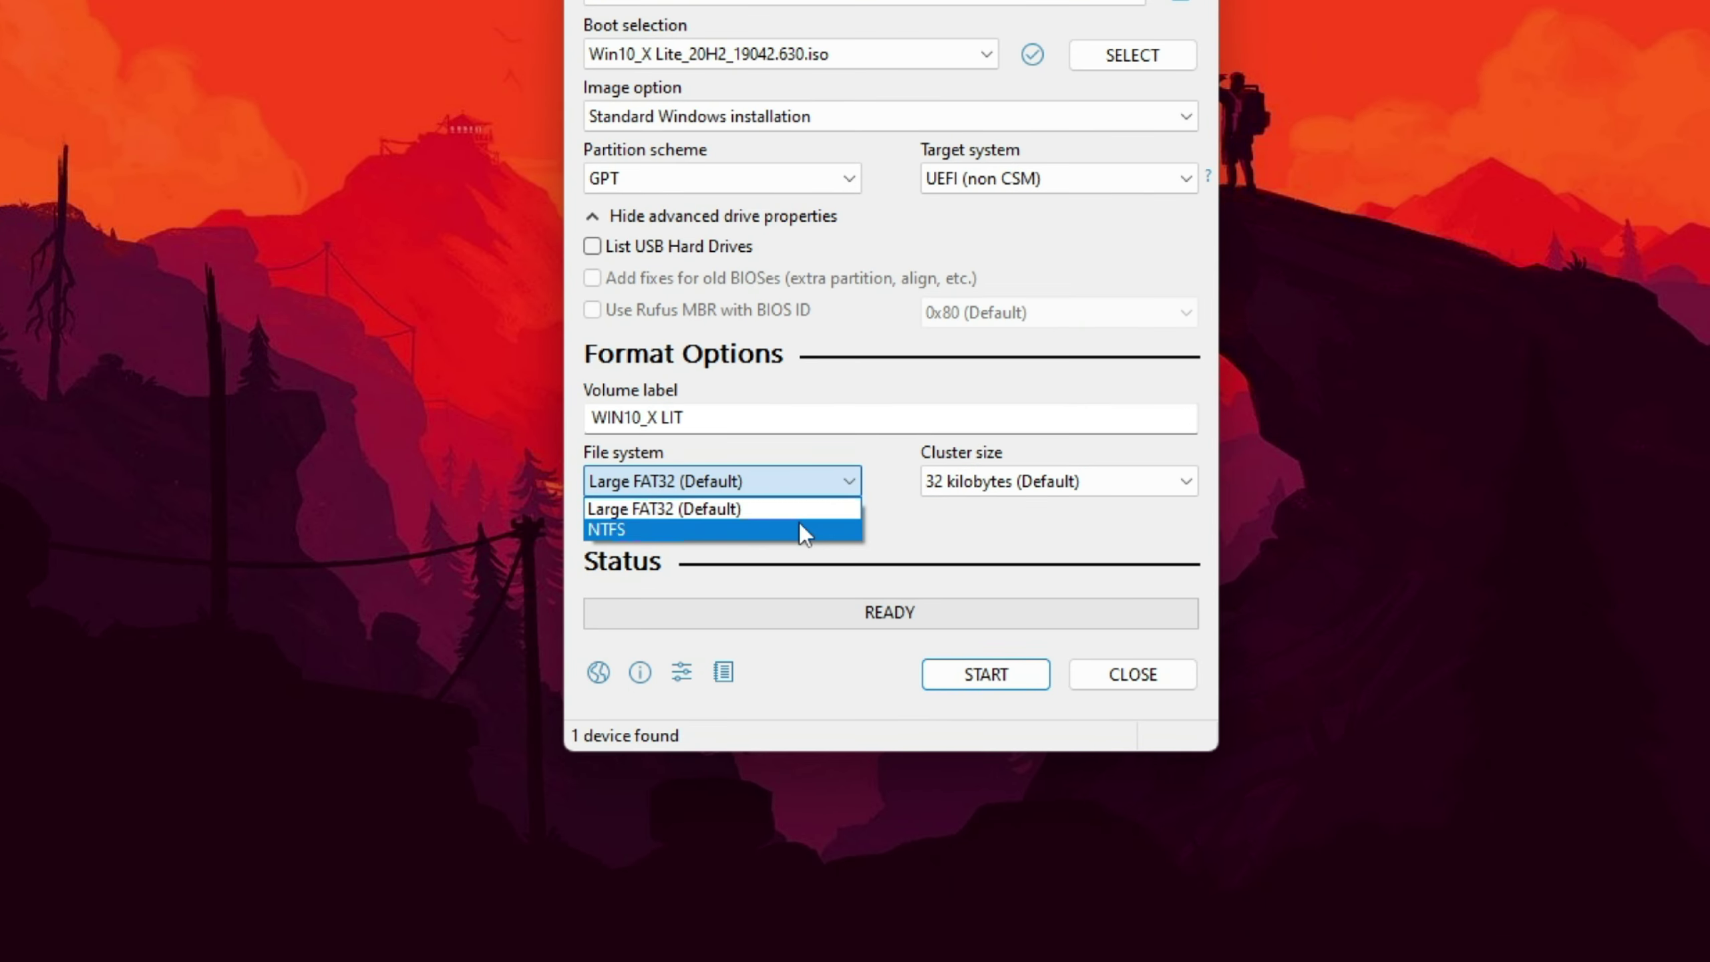
left_click(803, 526)
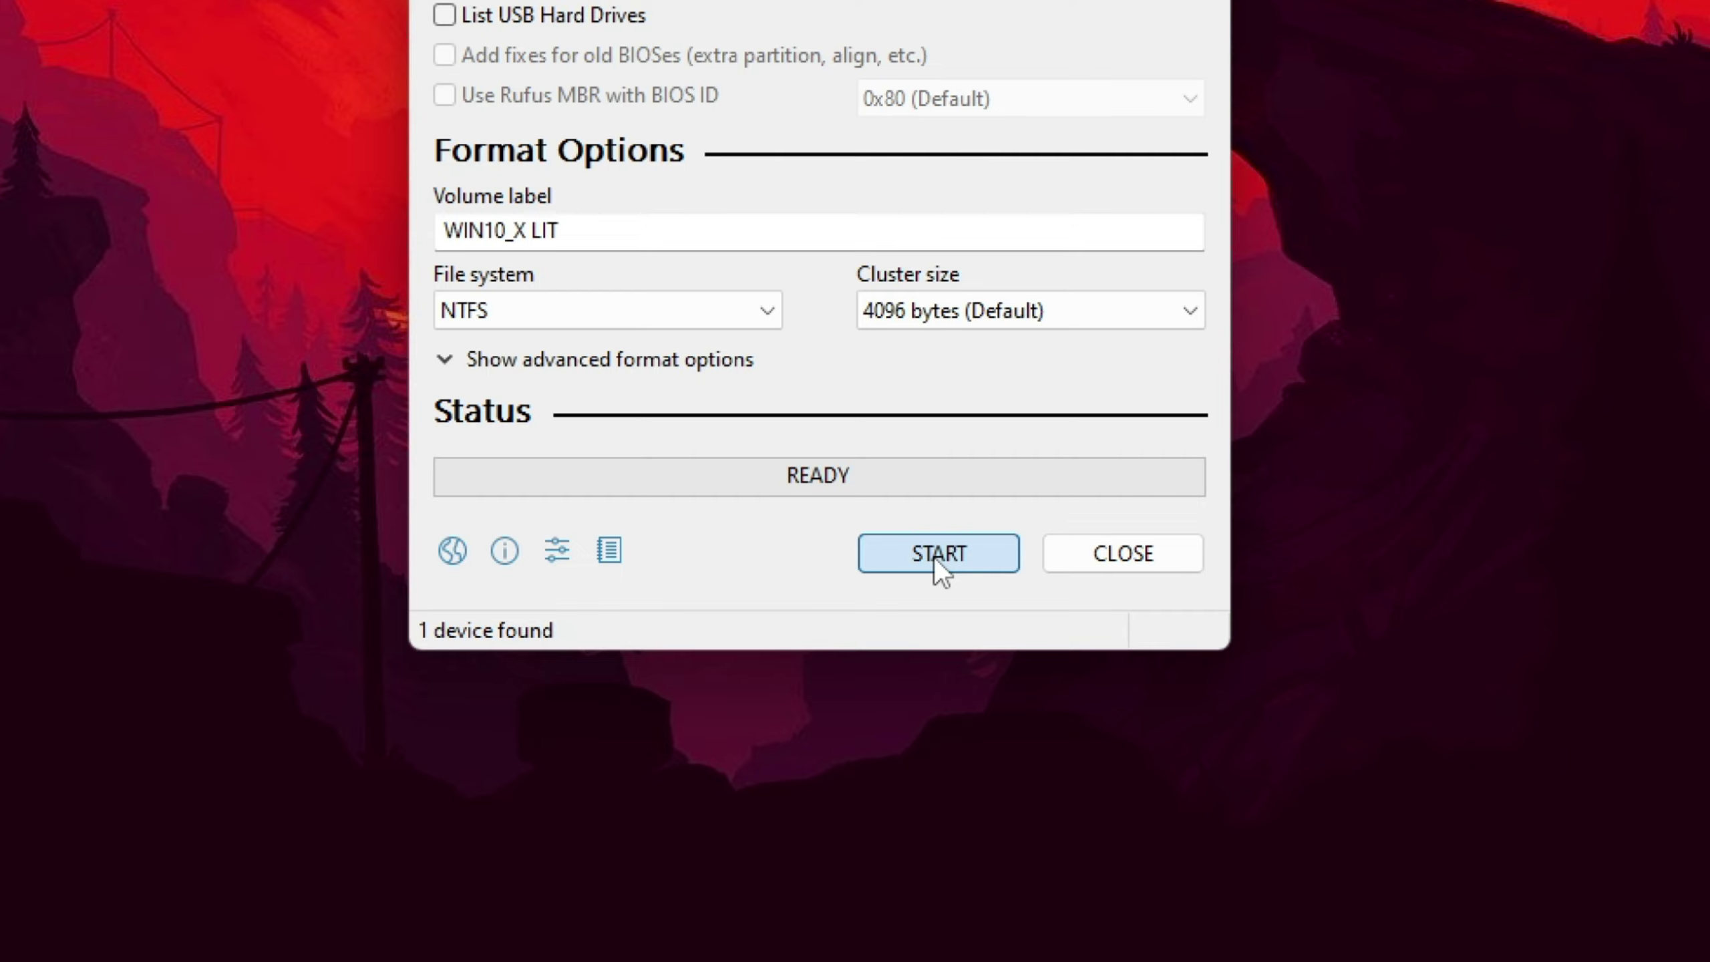
Step: Write the image to the KINGSTON (F:) drive with all Windows installation customizations left off, accept the prompts, and close Rufus
left_click(945, 702)
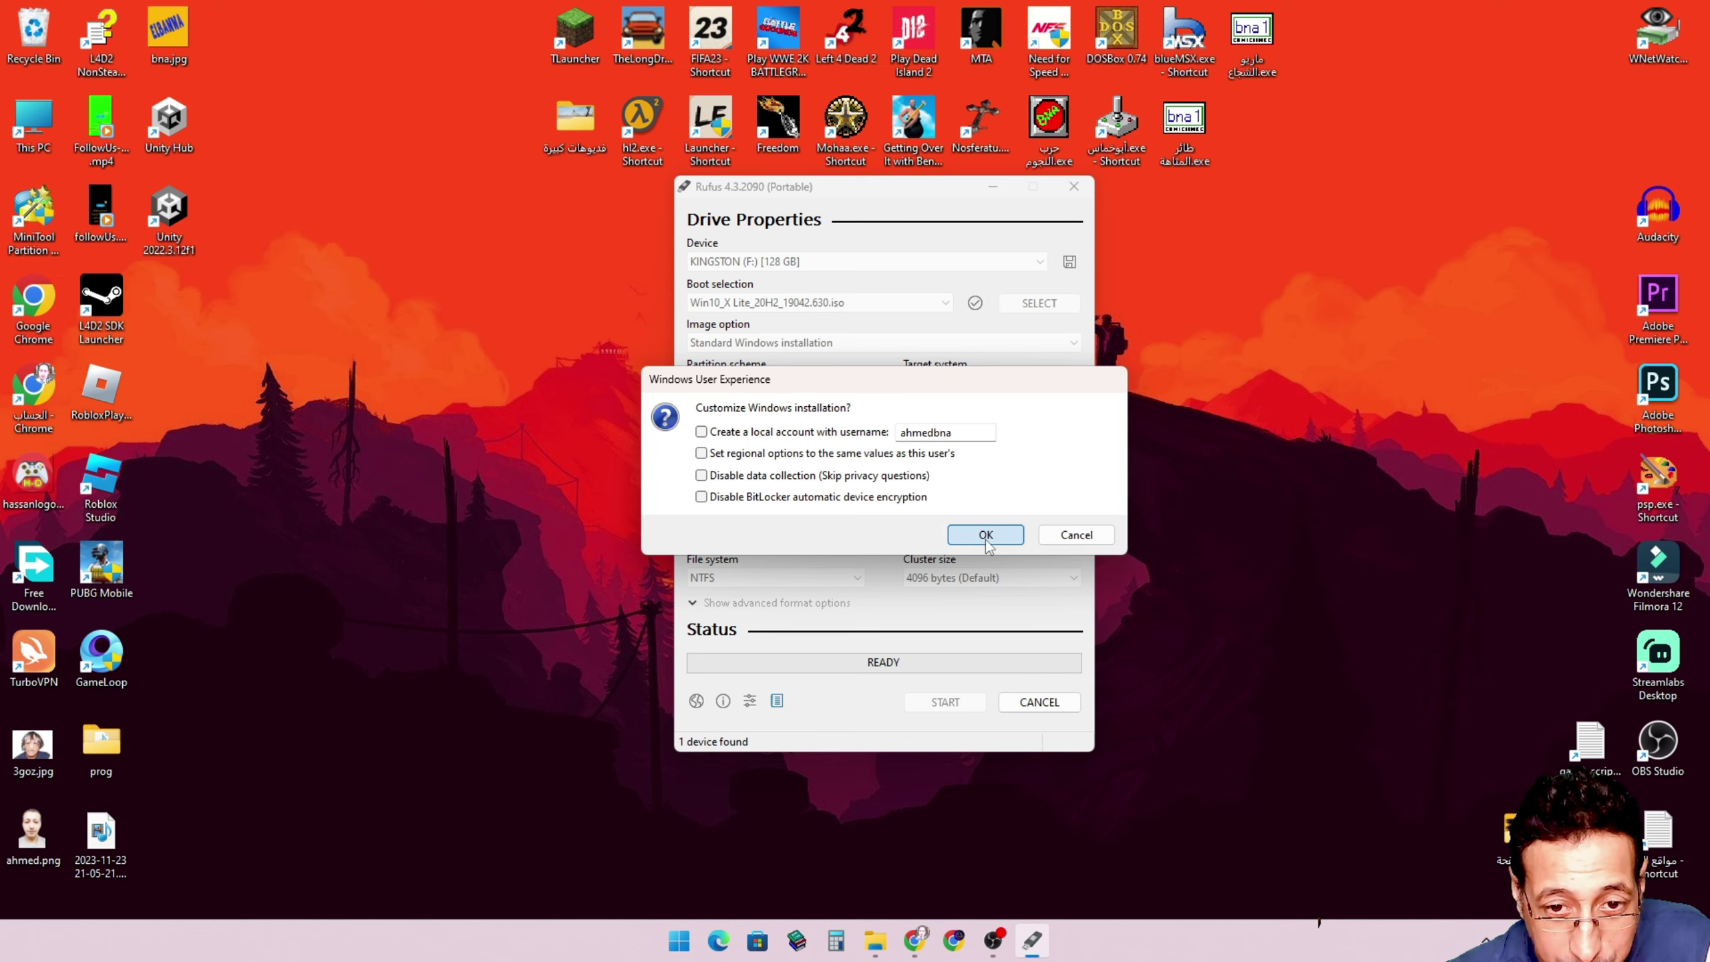
left_click(1093, 899)
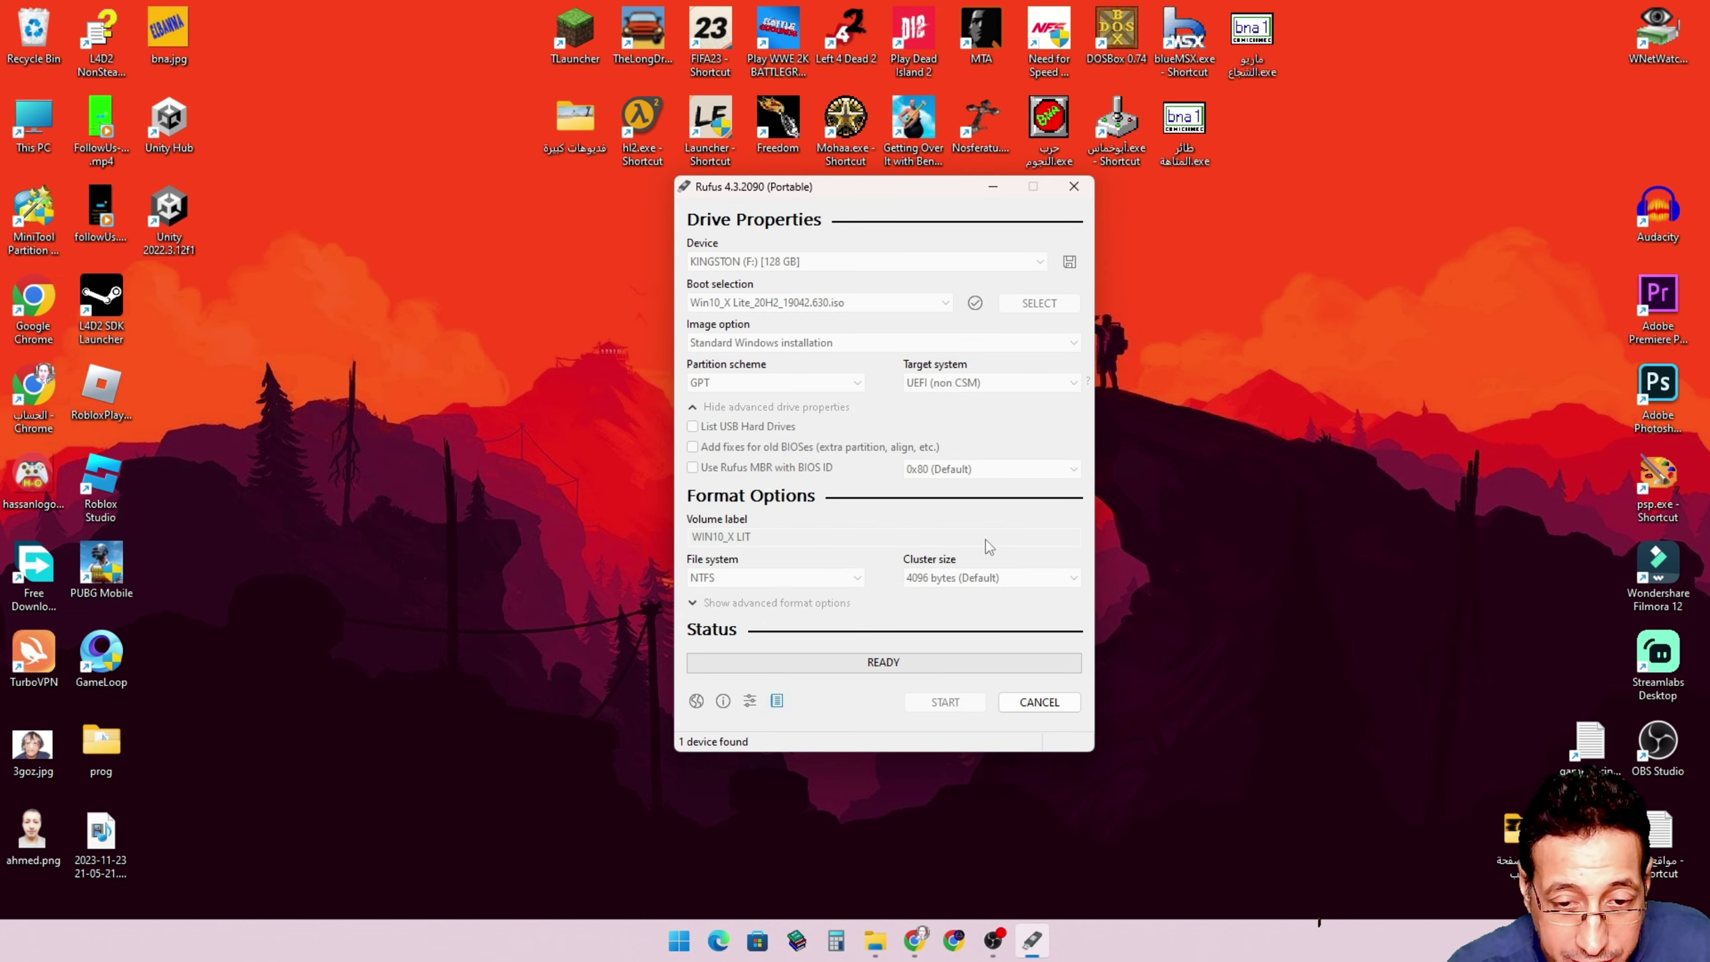
key("Return")
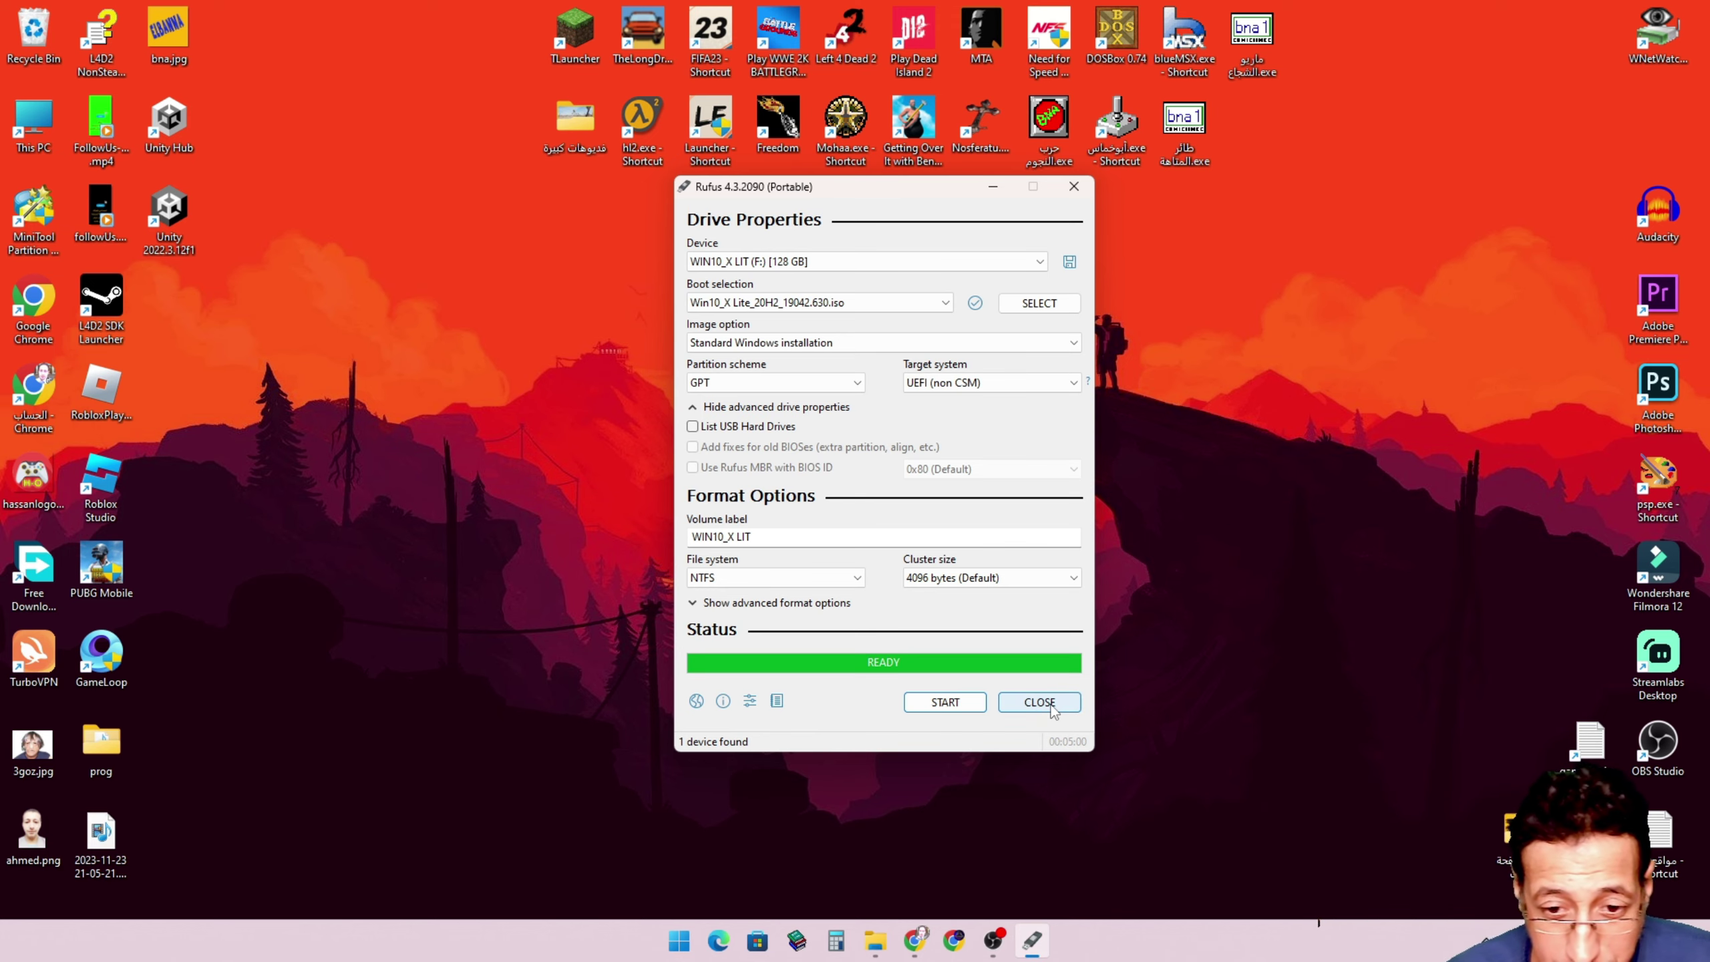
left_click(1052, 707)
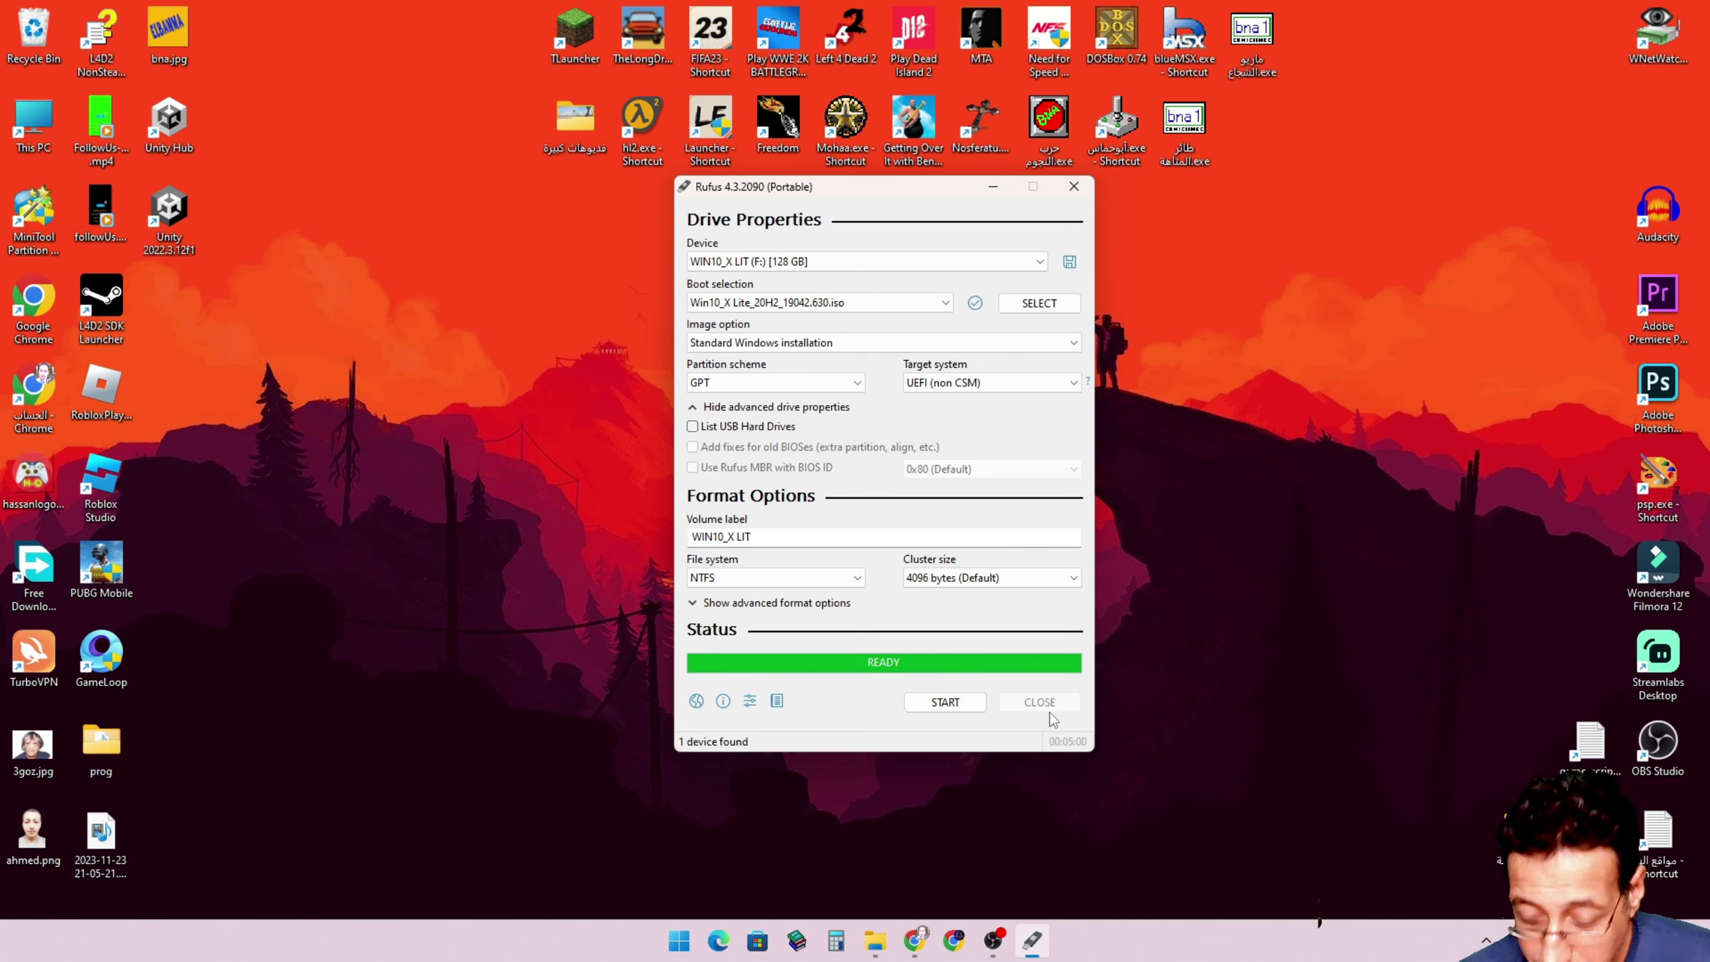